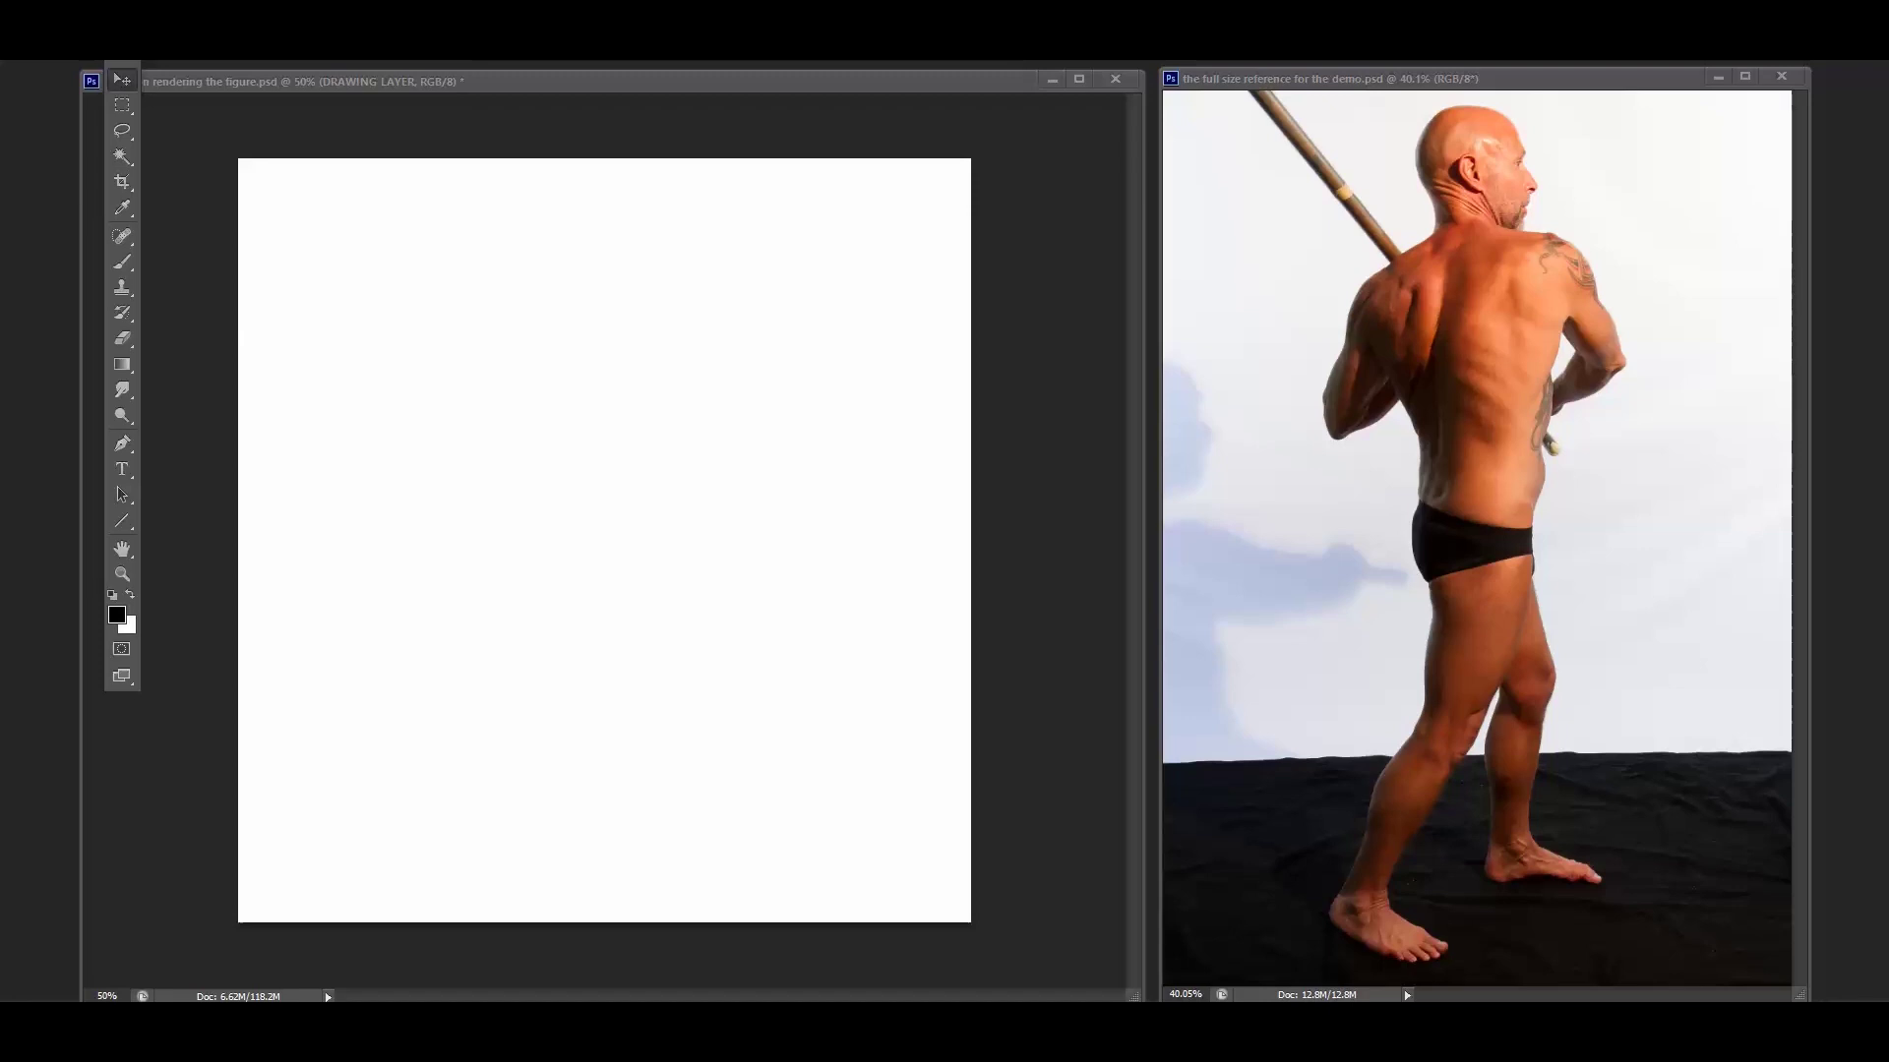
Bring the figure drawing document to the front with Ctrl+Tab.
key(ctrl+Tab)
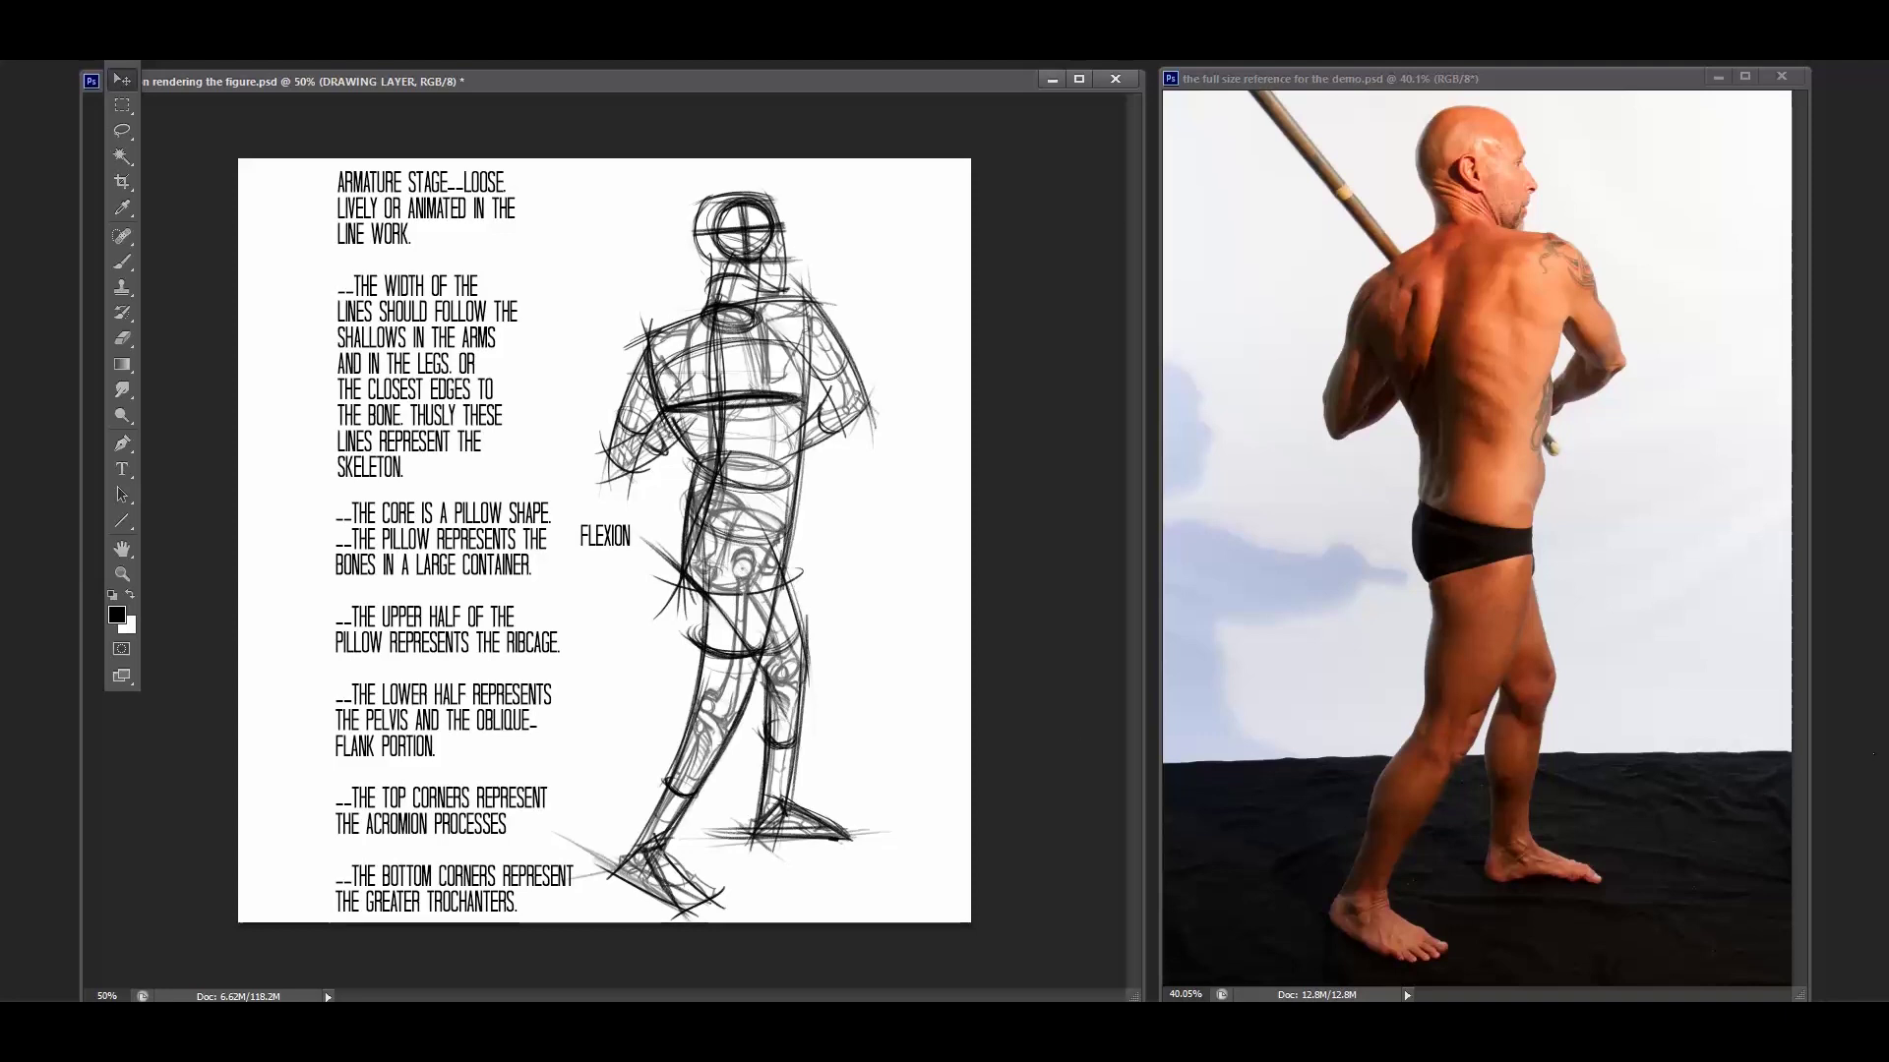
Fade the armature sketch layer to 20% opacity.
key(alt+bracketleft)
key(5)
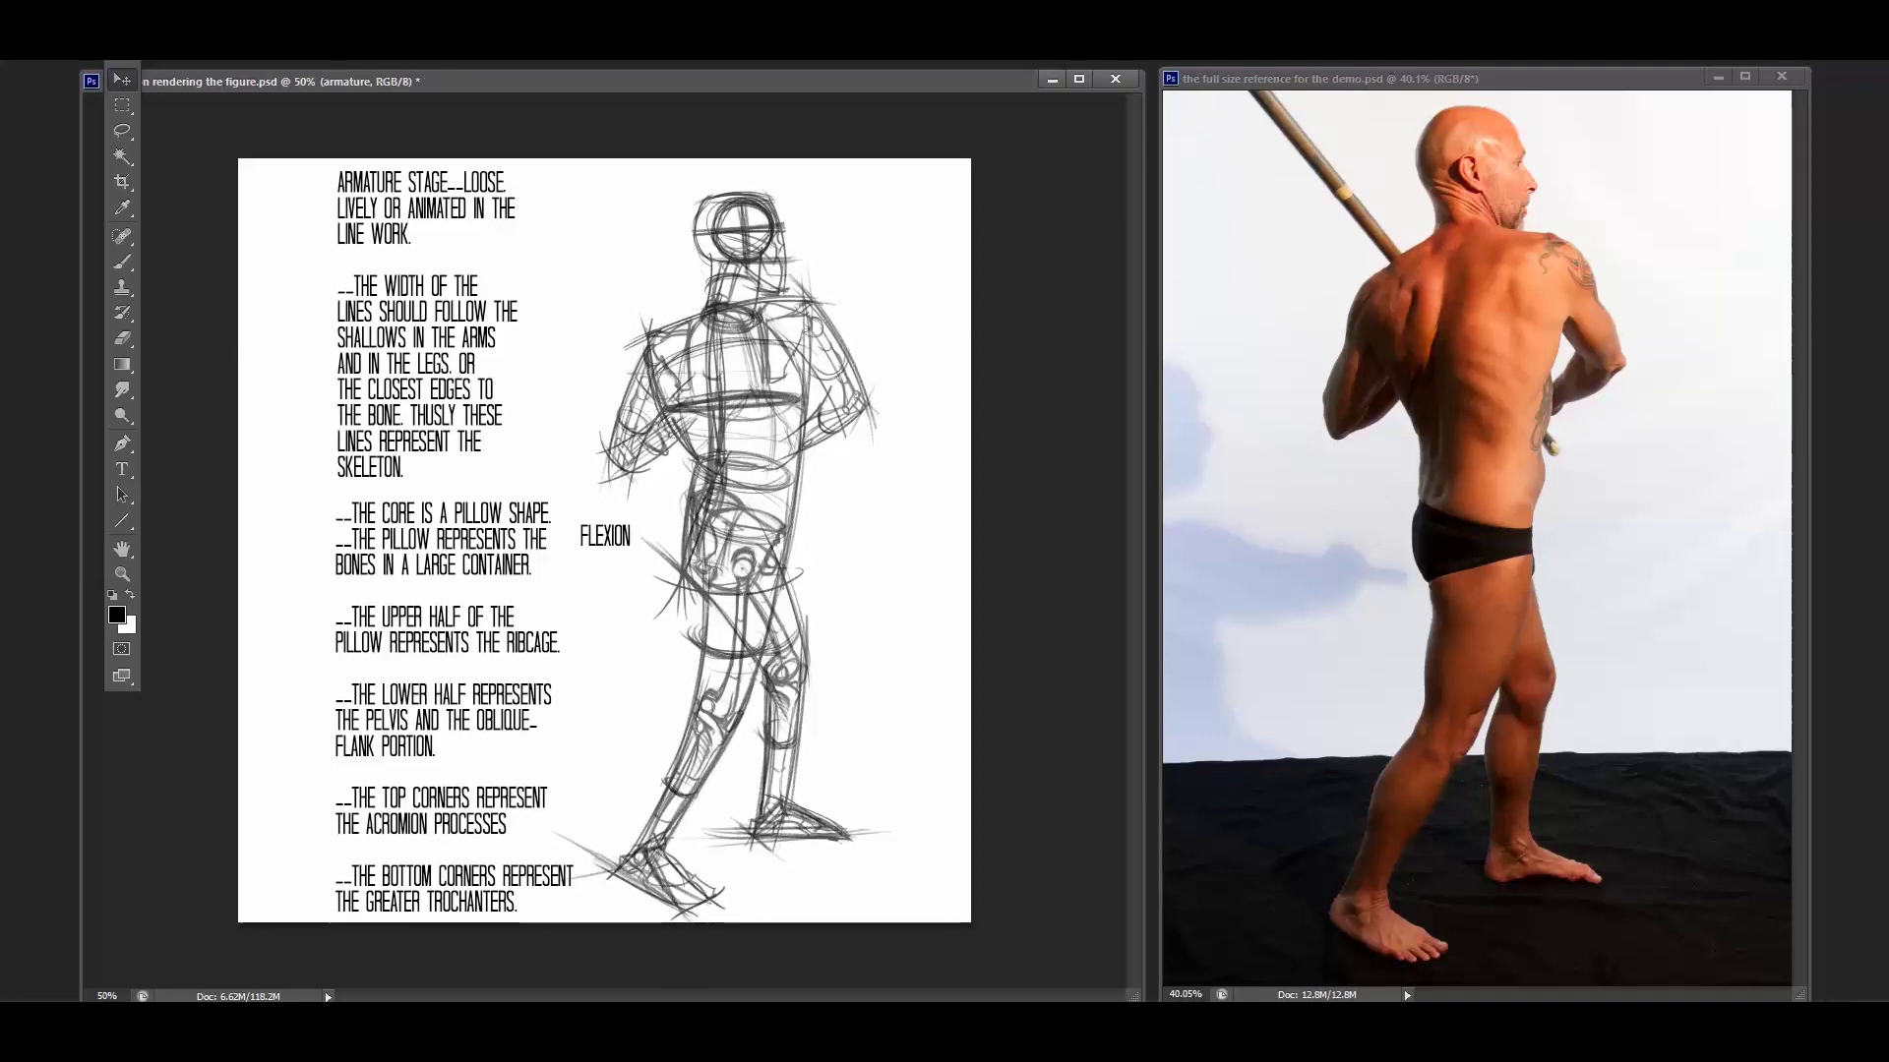
key(3)
key(2)
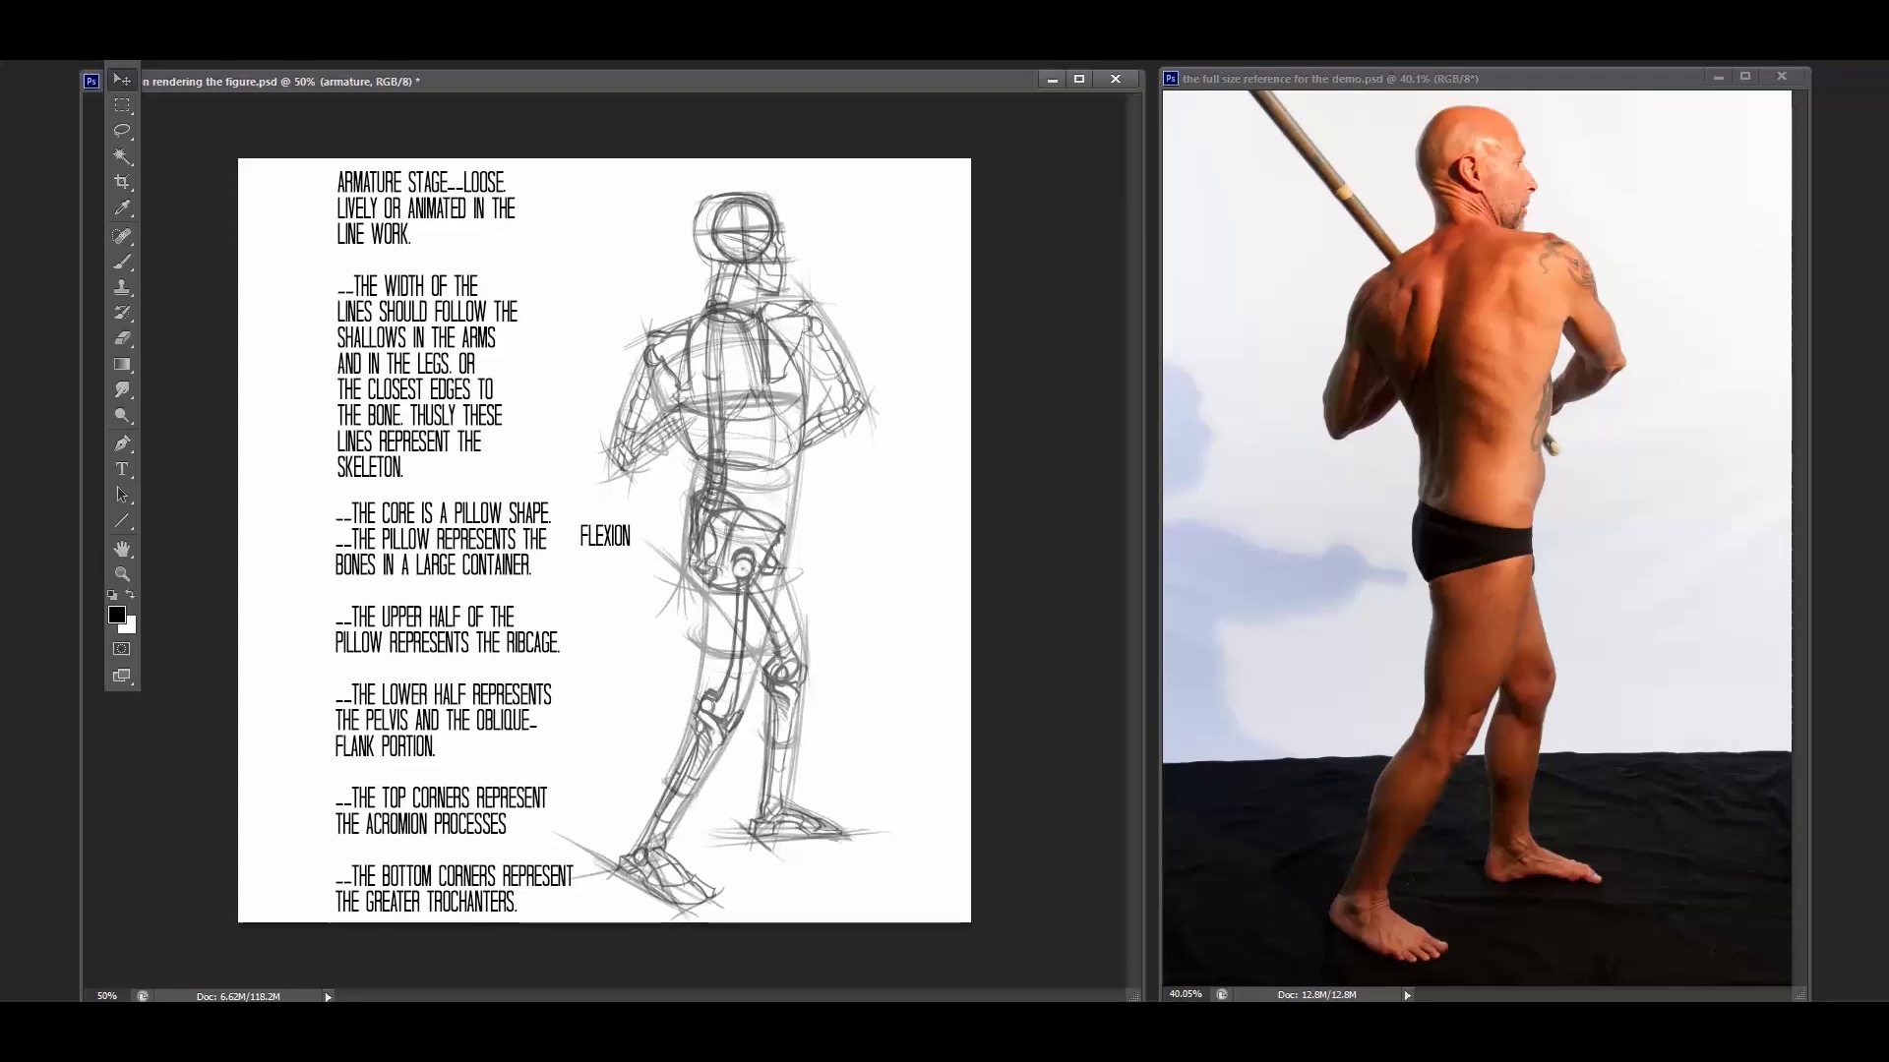
Set the skeleton layer to 100% opacity so its lines read solid black.
key(alt+bracketright)
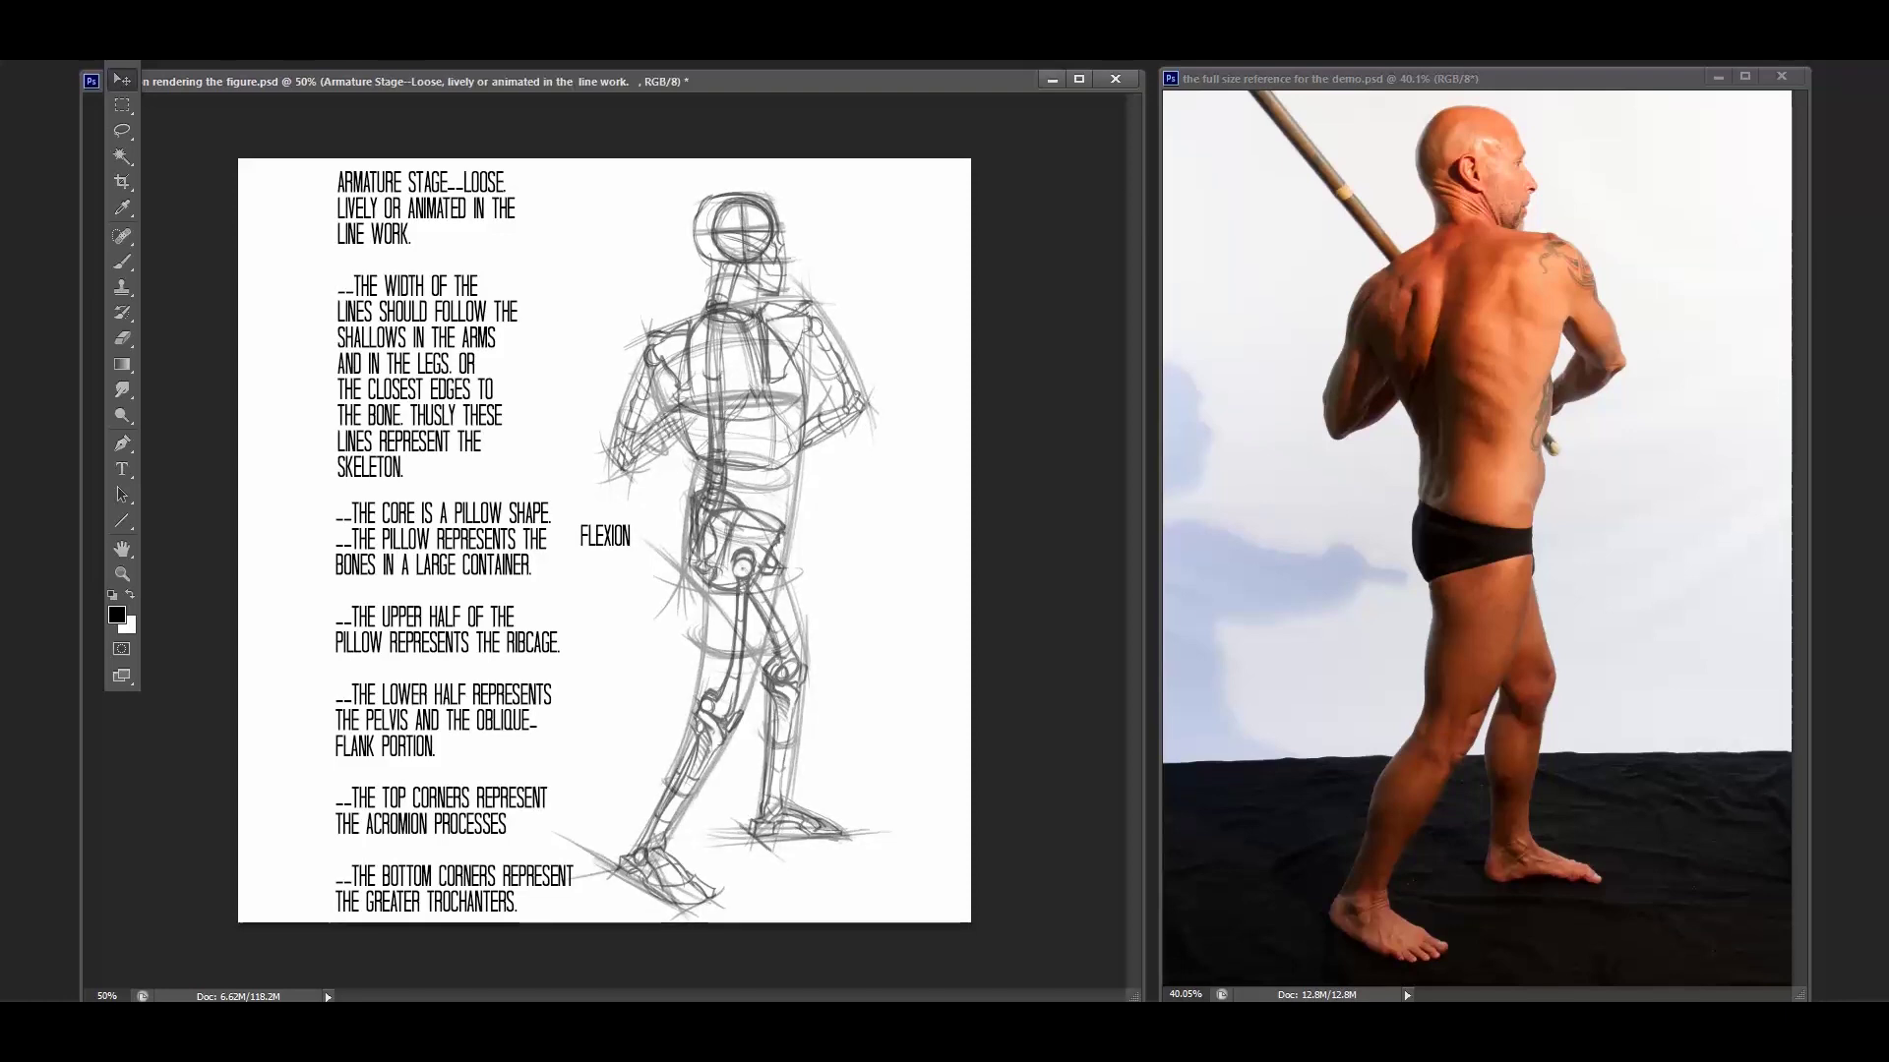
key(alt+bracketright)
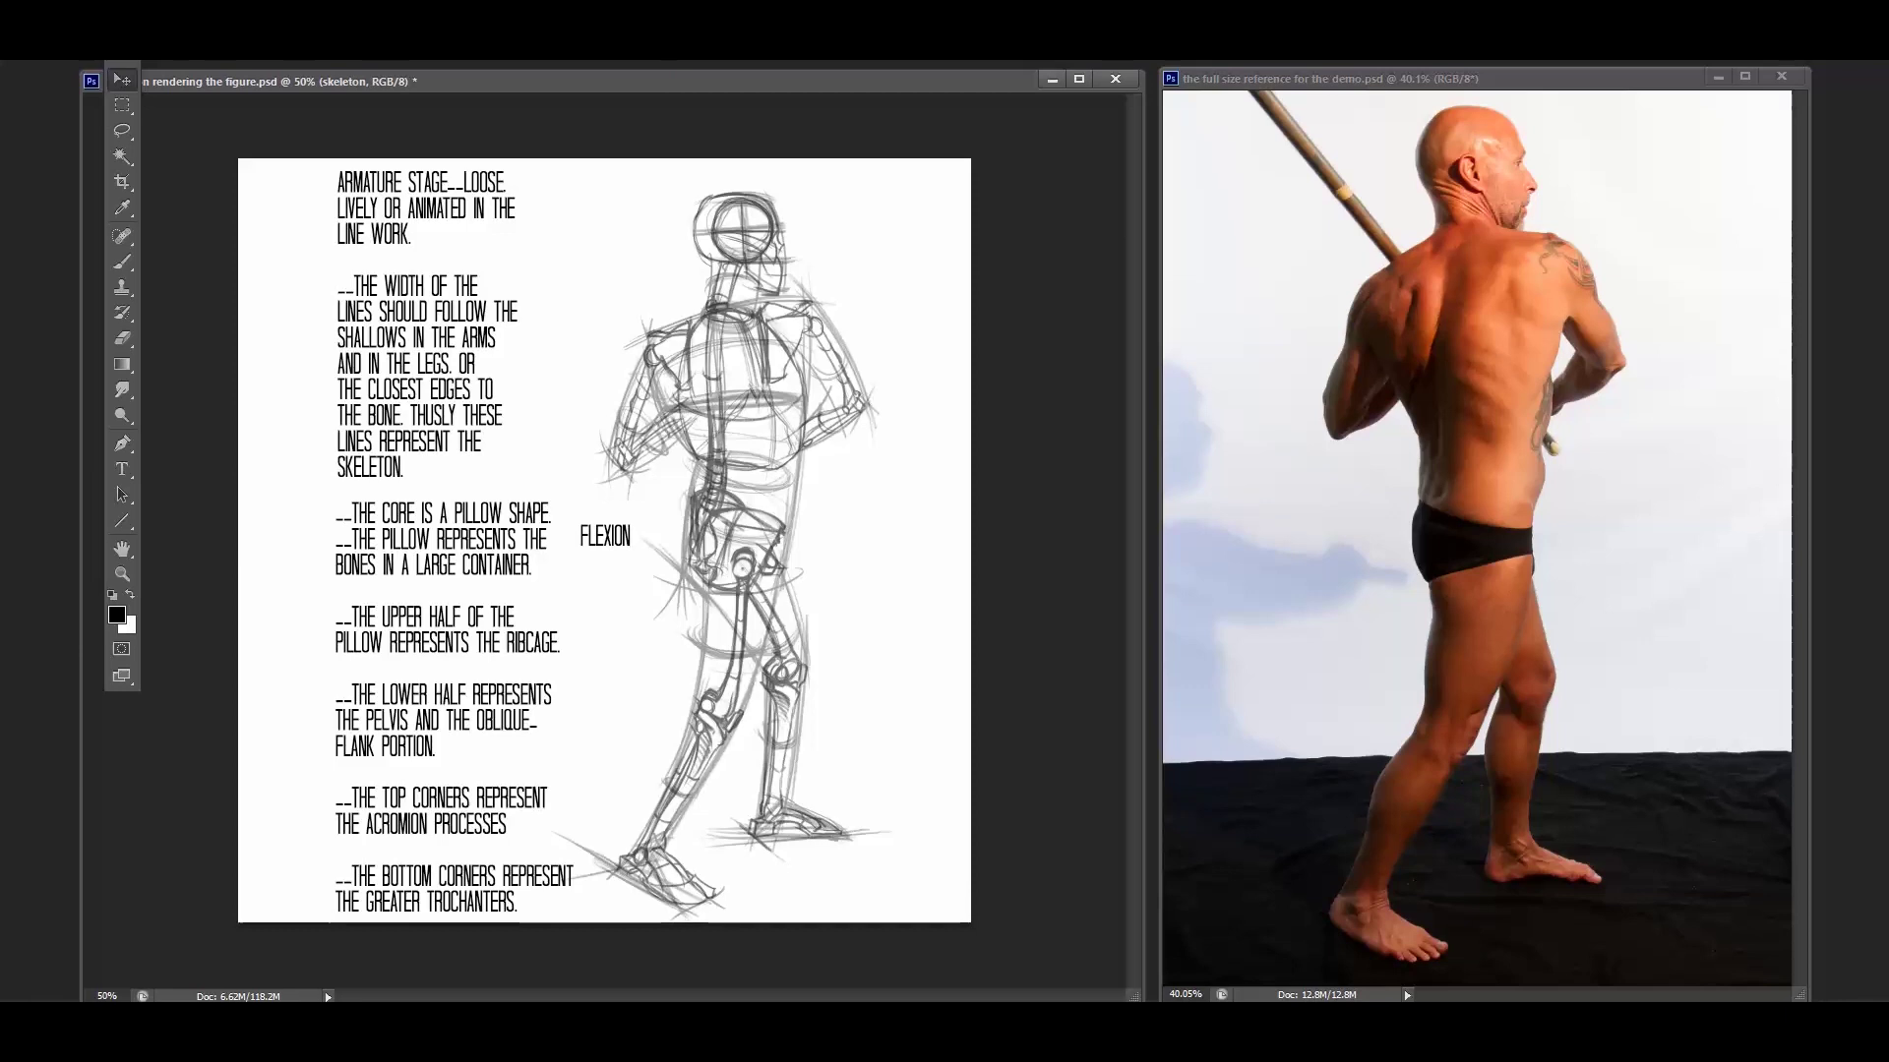
key(0)
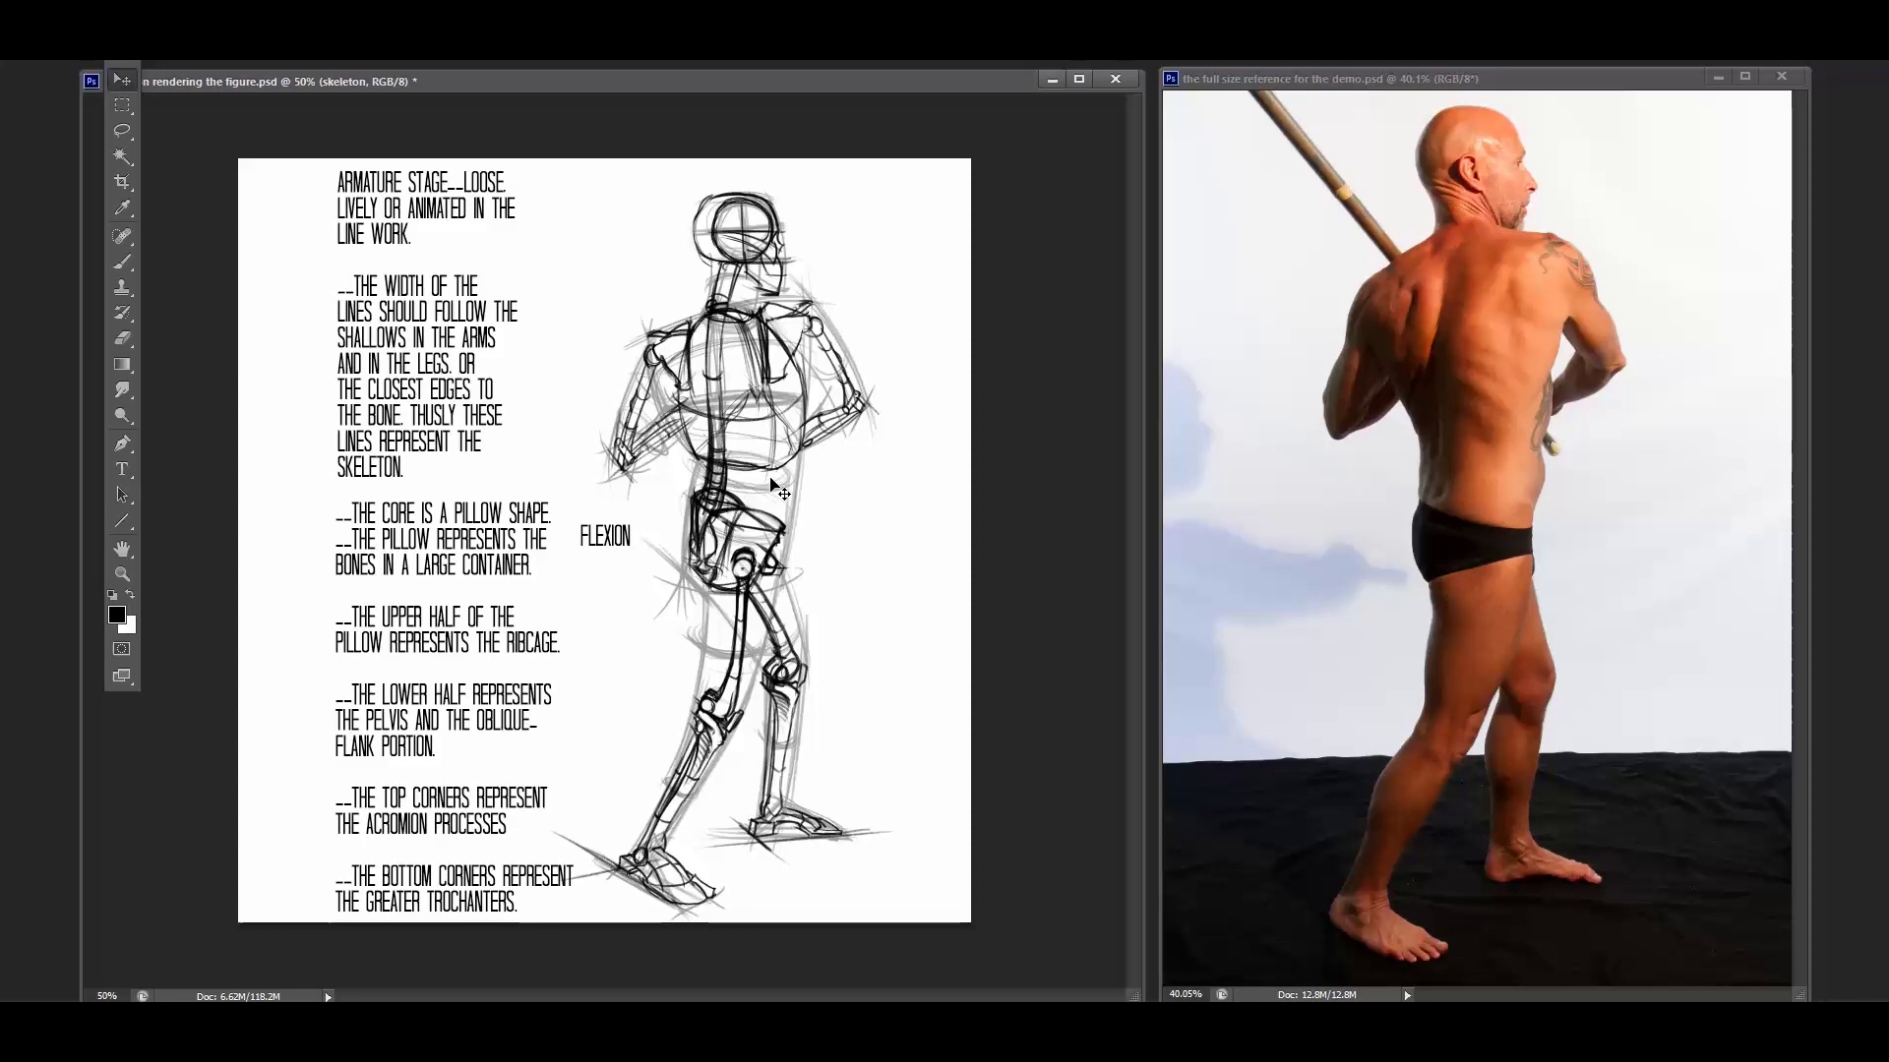
Nudge the skeleton drawing slightly left and down, then shift the figure sketch down a little.
drag(716, 701, 702, 721)
drag(730, 582, 726, 594)
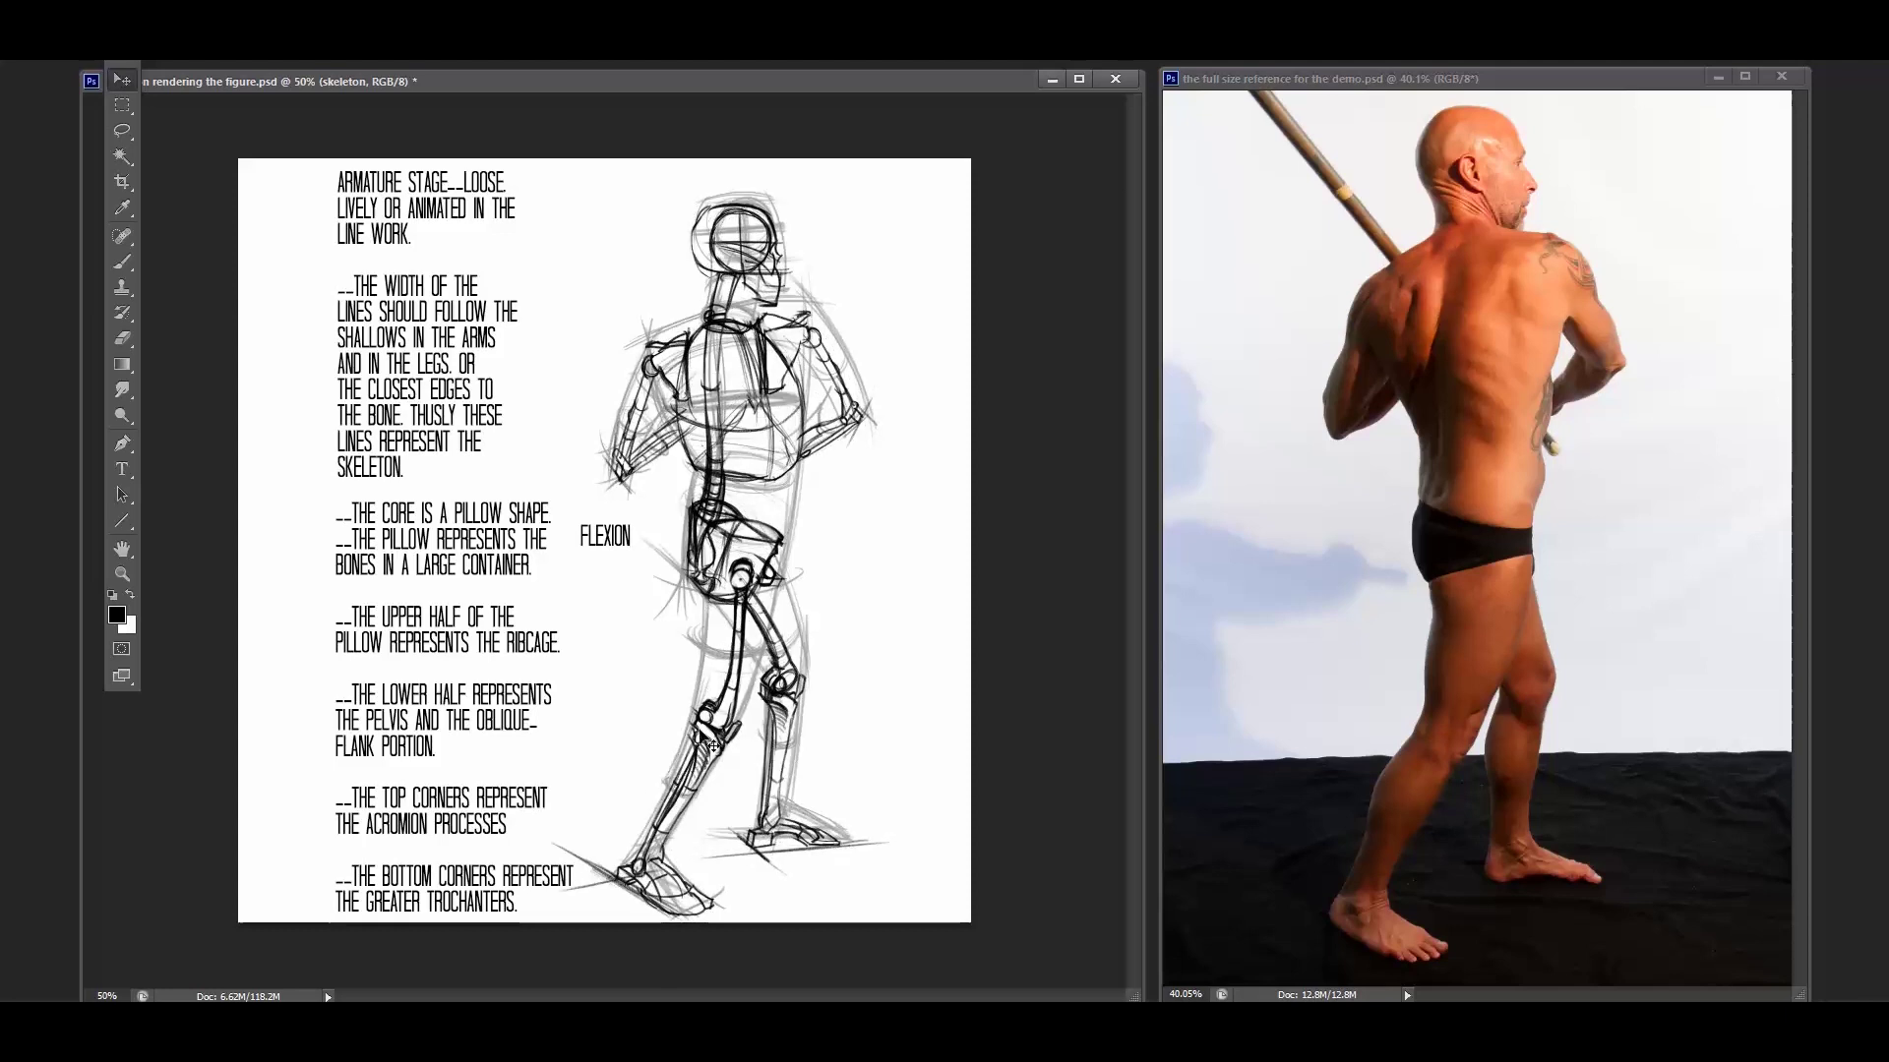
Undo the accidental downward shift of the figure sketch.
key(ctrl+z)
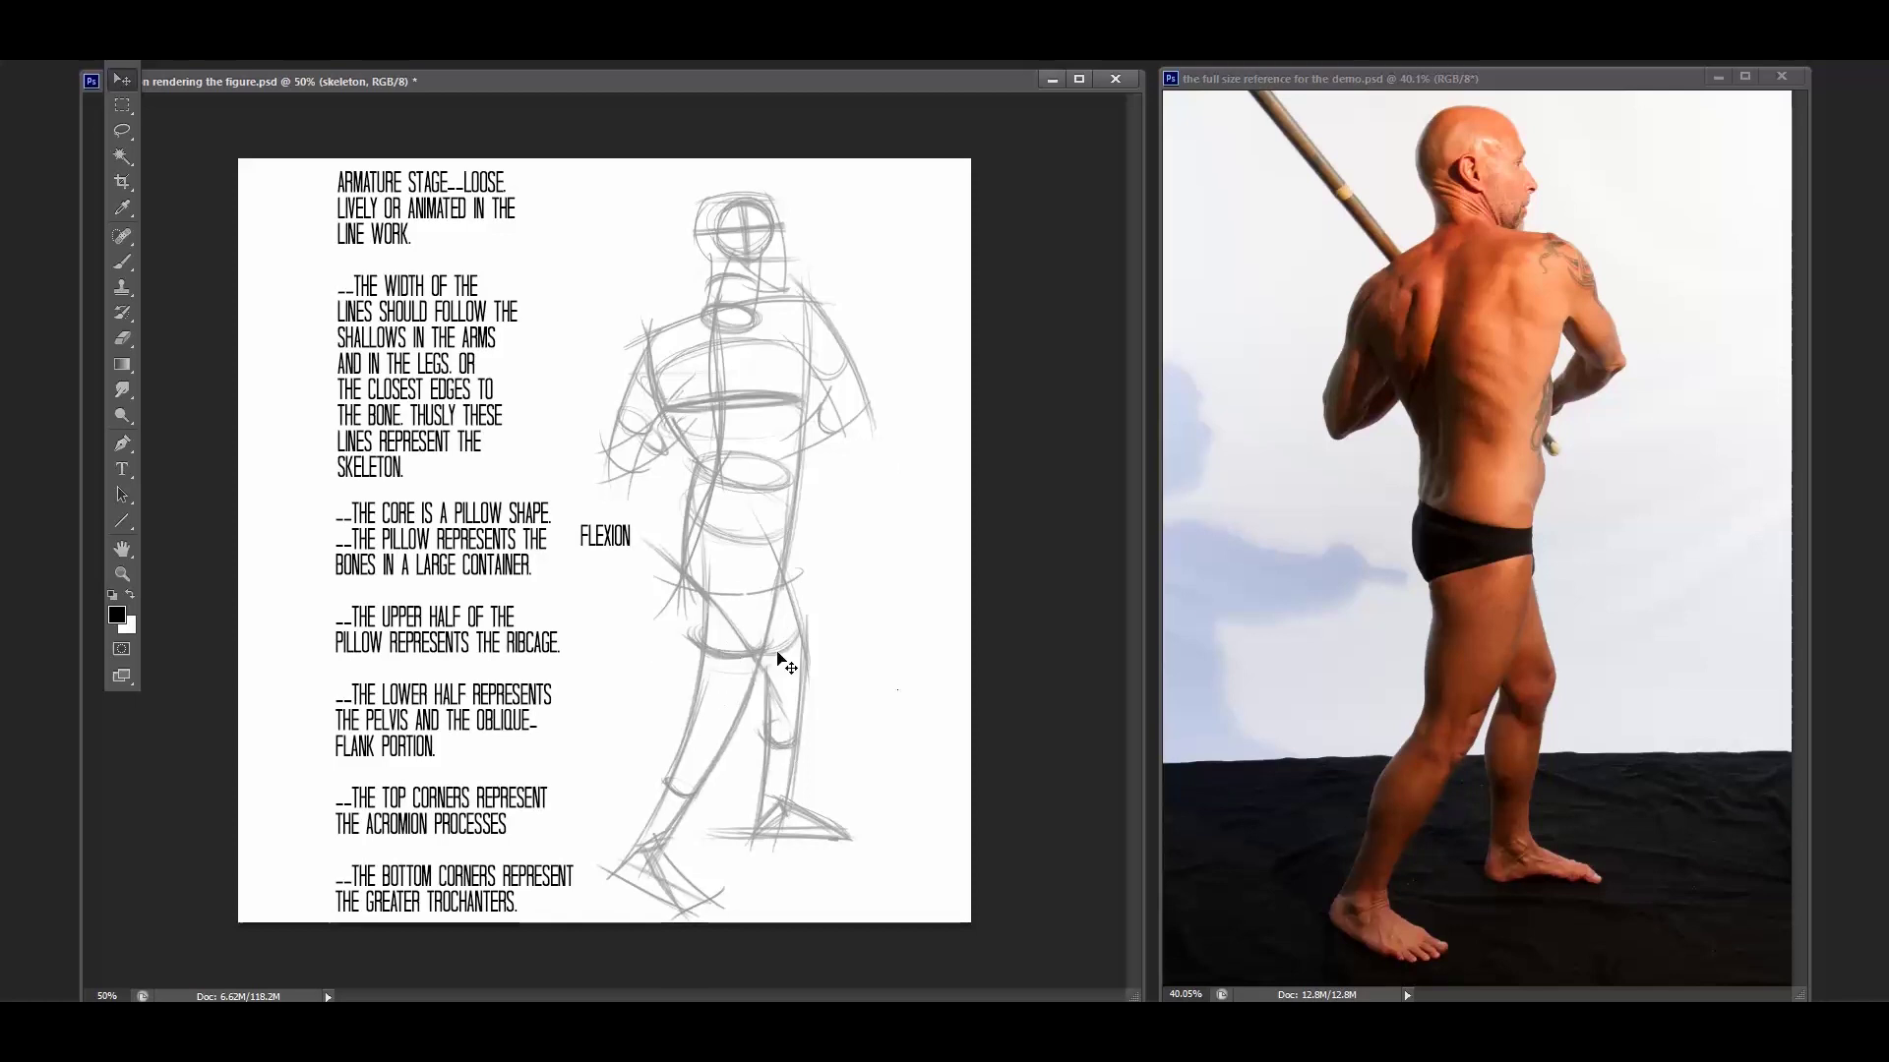
On DRAWING LAYER, brush an elliptical cross-section with a crossing diagonal right of the figure.
key(alt+])
key(b)
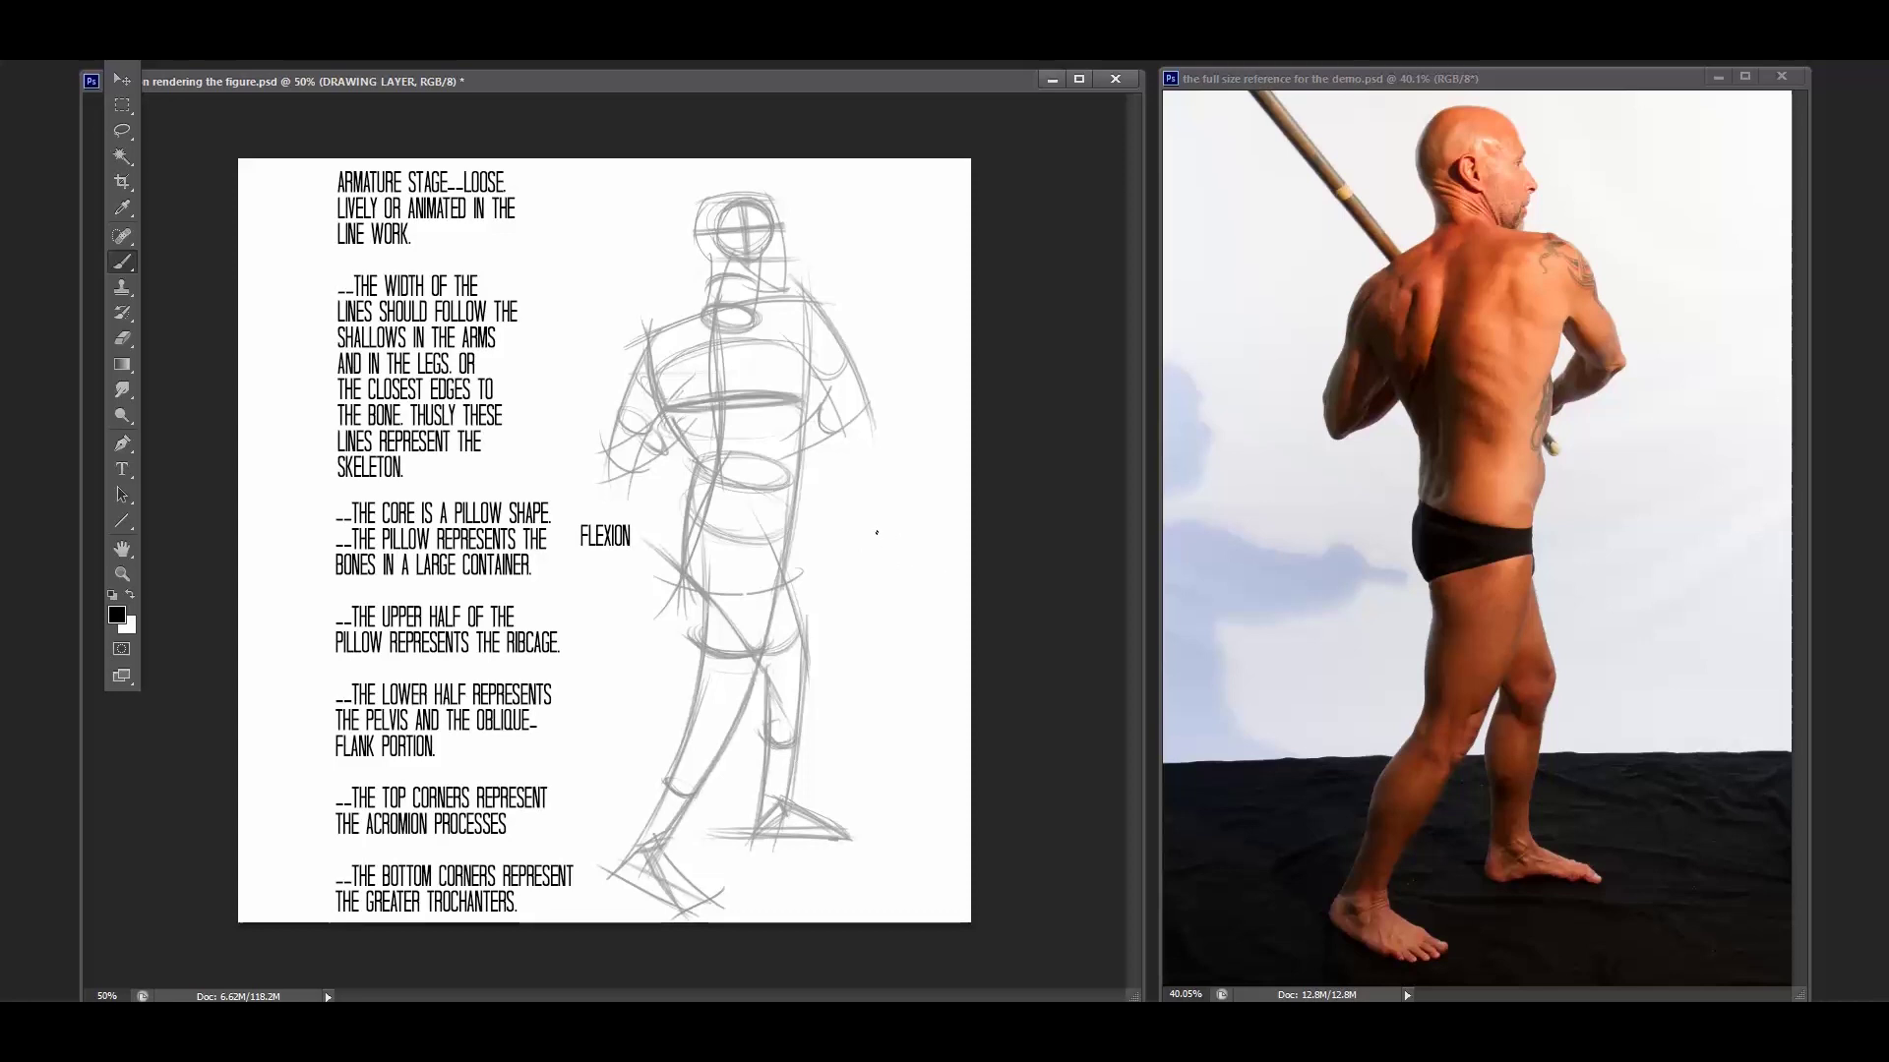
mouse_move(876, 532)
mouse_down()
mouse_move(924, 551)
mouse_move(855, 536)
mouse_move(945, 569)
mouse_move(864, 536)
mouse_move(930, 534)
mouse_move(915, 543)
mouse_move(962, 581)
mouse_up()
mouse_move(808, 504)
mouse_down()
mouse_move(956, 580)
mouse_move(962, 559)
mouse_up()
mouse_move(865, 515)
mouse_down()
mouse_move(956, 557)
mouse_move(894, 519)
mouse_move(843, 545)
mouse_move(814, 529)
mouse_move(910, 580)
mouse_up()
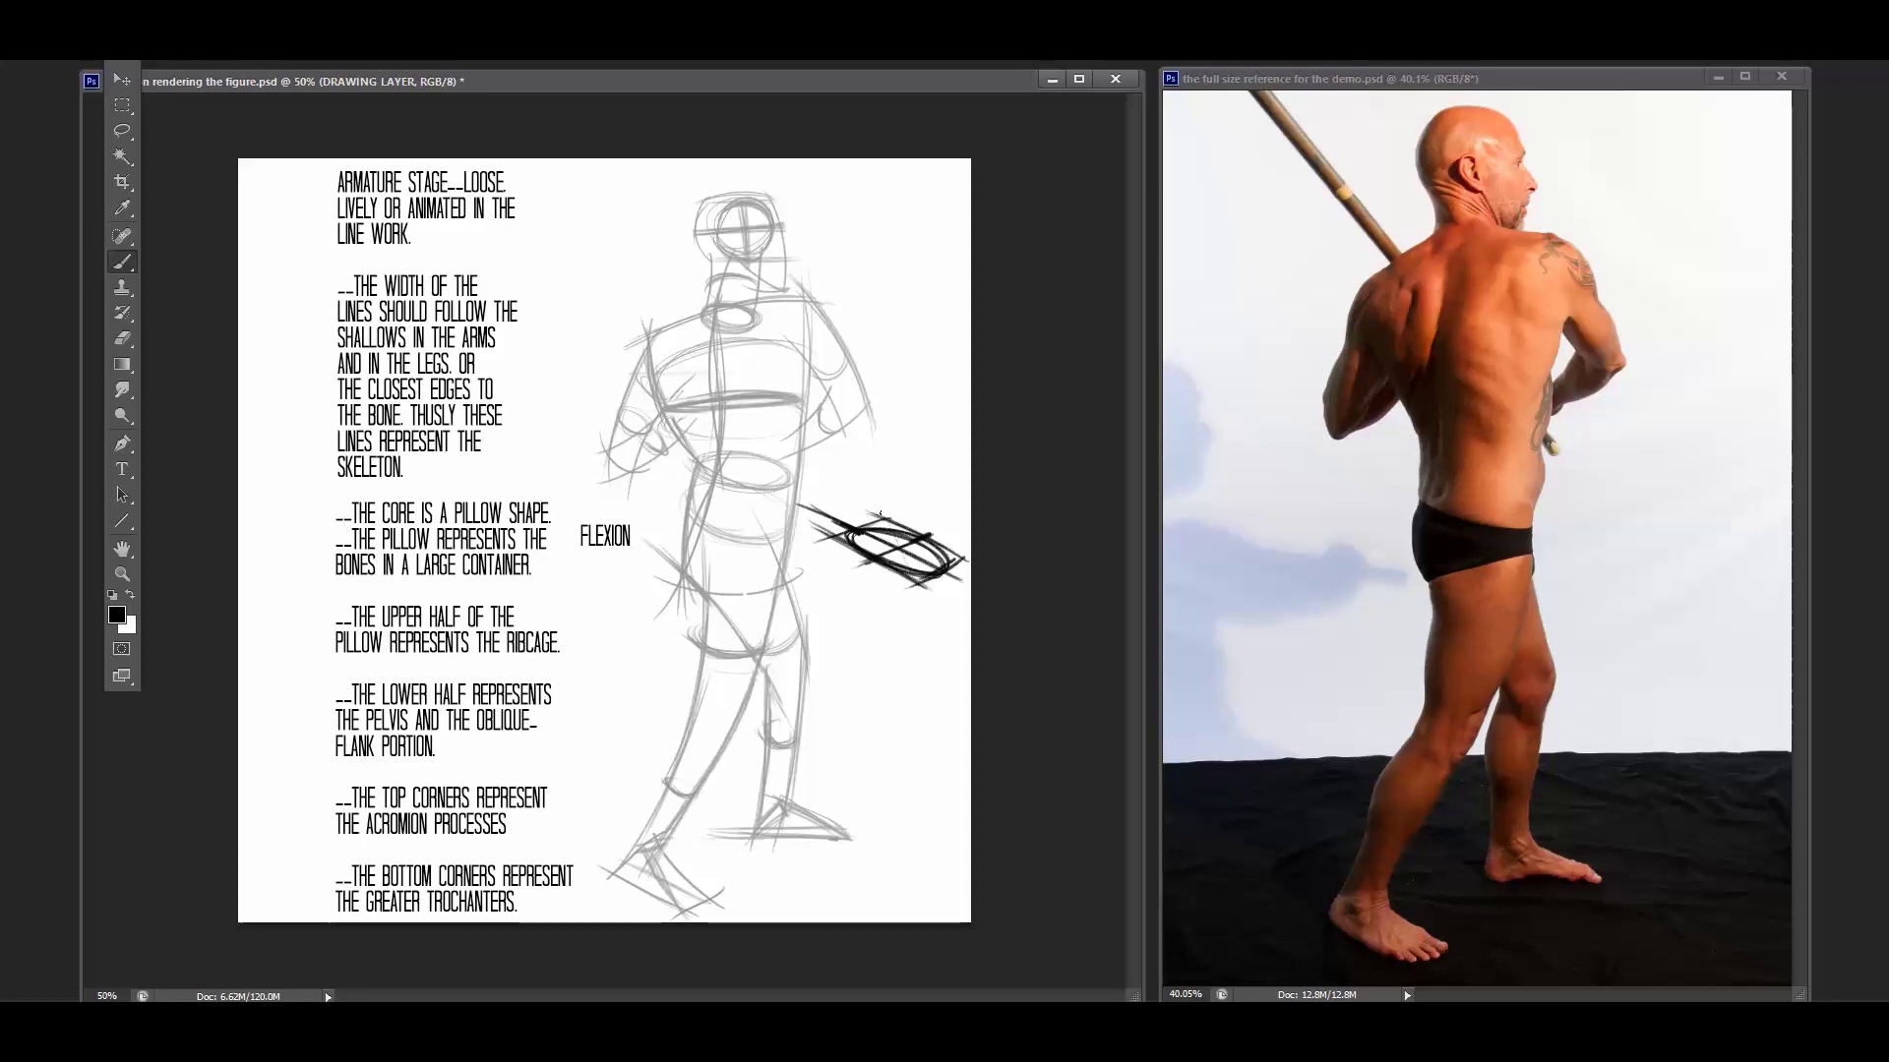
Paint a thick forearm shape hanging below the ellipse, then hide the notes and black strokes.
drag(919, 575, 886, 657)
drag(963, 556, 906, 654)
drag(846, 537, 812, 628)
drag(925, 582, 859, 699)
drag(948, 566, 863, 712)
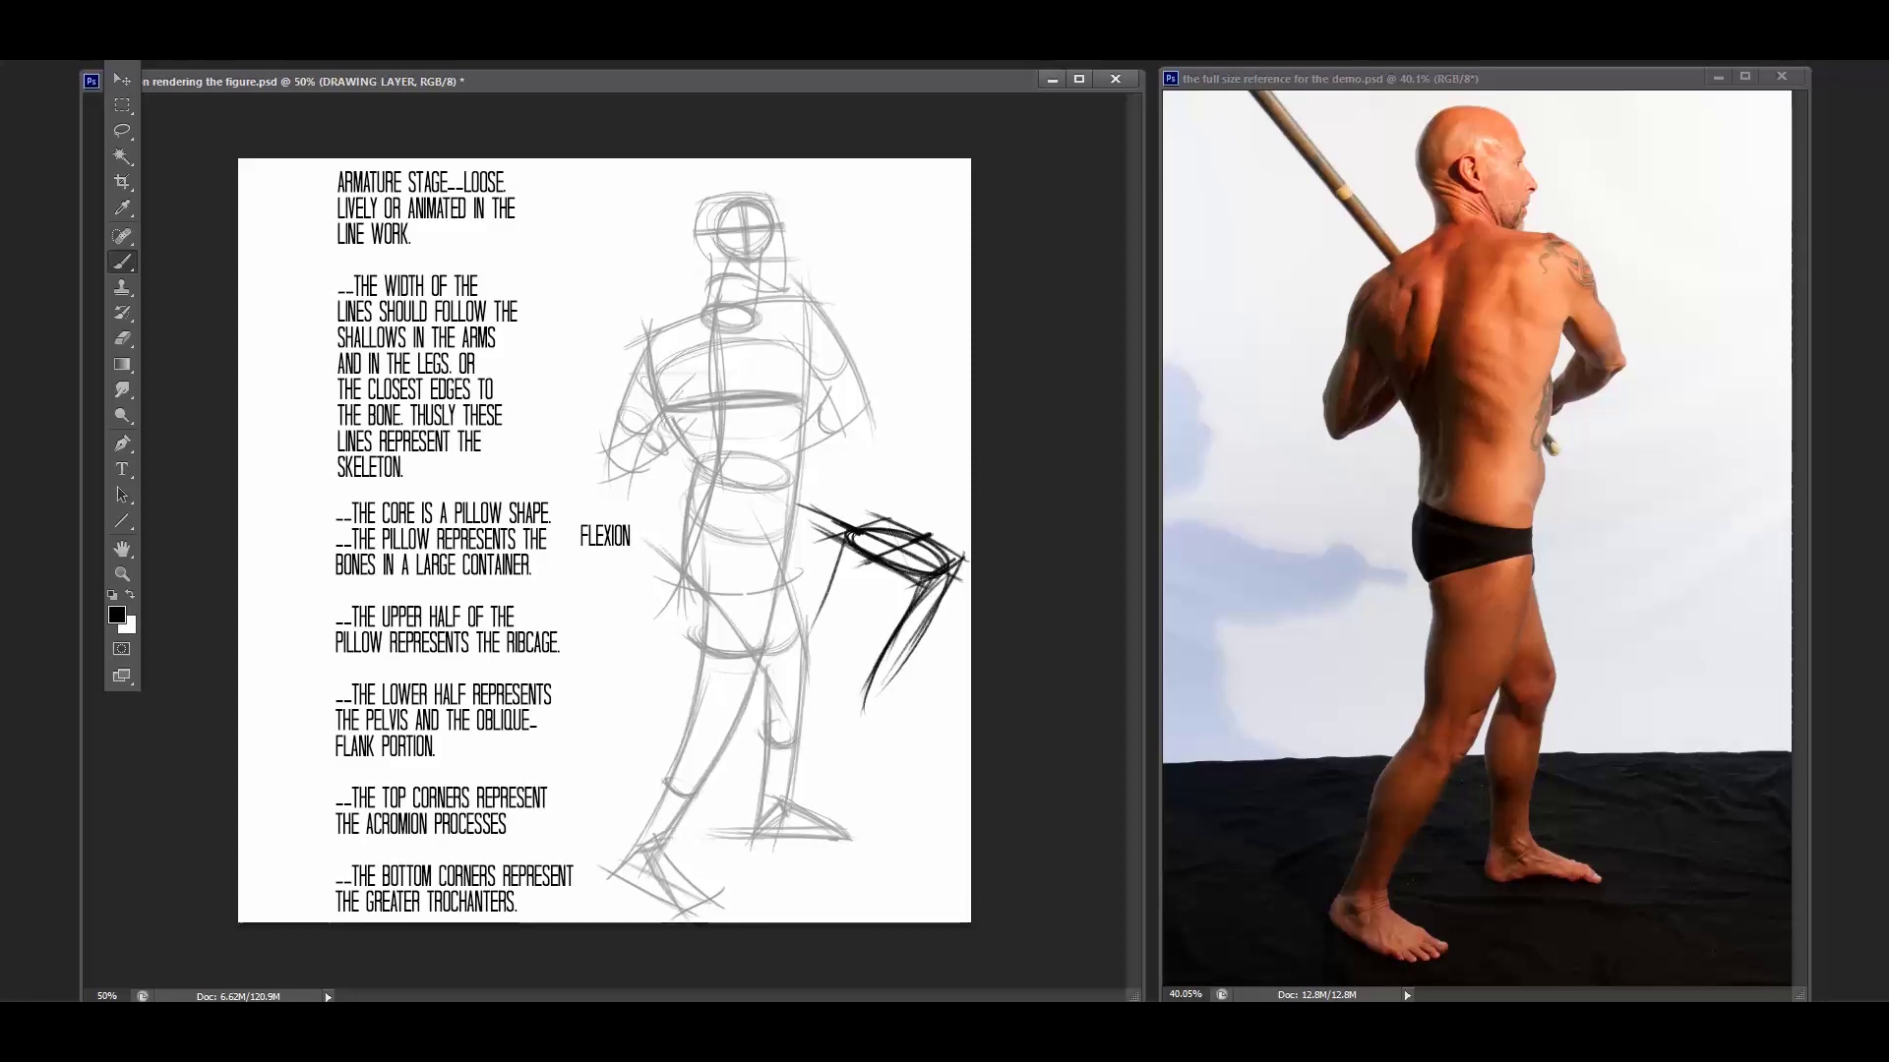
mouse_move(906, 582)
mouse_down()
mouse_move(834, 705)
mouse_move(805, 678)
mouse_up()
drag(854, 546, 806, 677)
drag(841, 543, 811, 641)
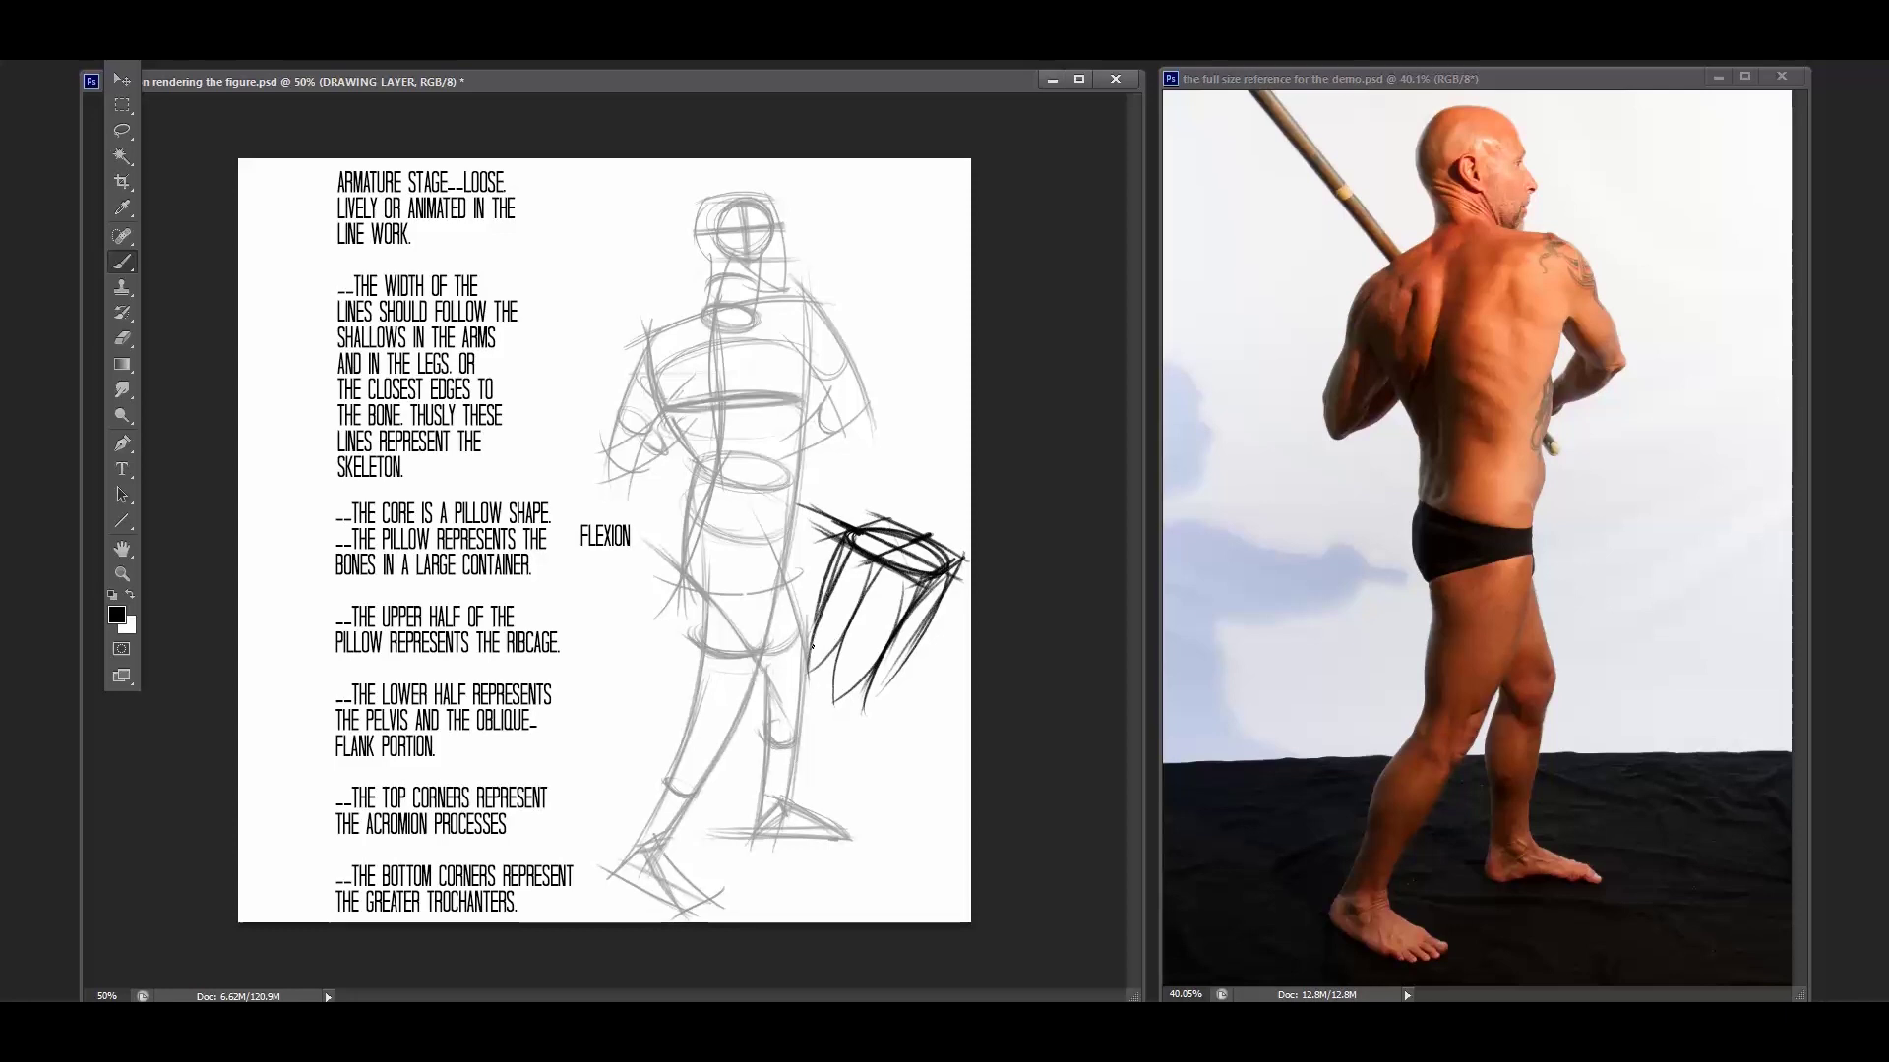
mouse_move(846, 552)
mouse_down()
mouse_move(814, 634)
mouse_move(830, 579)
mouse_move(903, 620)
mouse_move(940, 590)
mouse_up()
key(Delete)
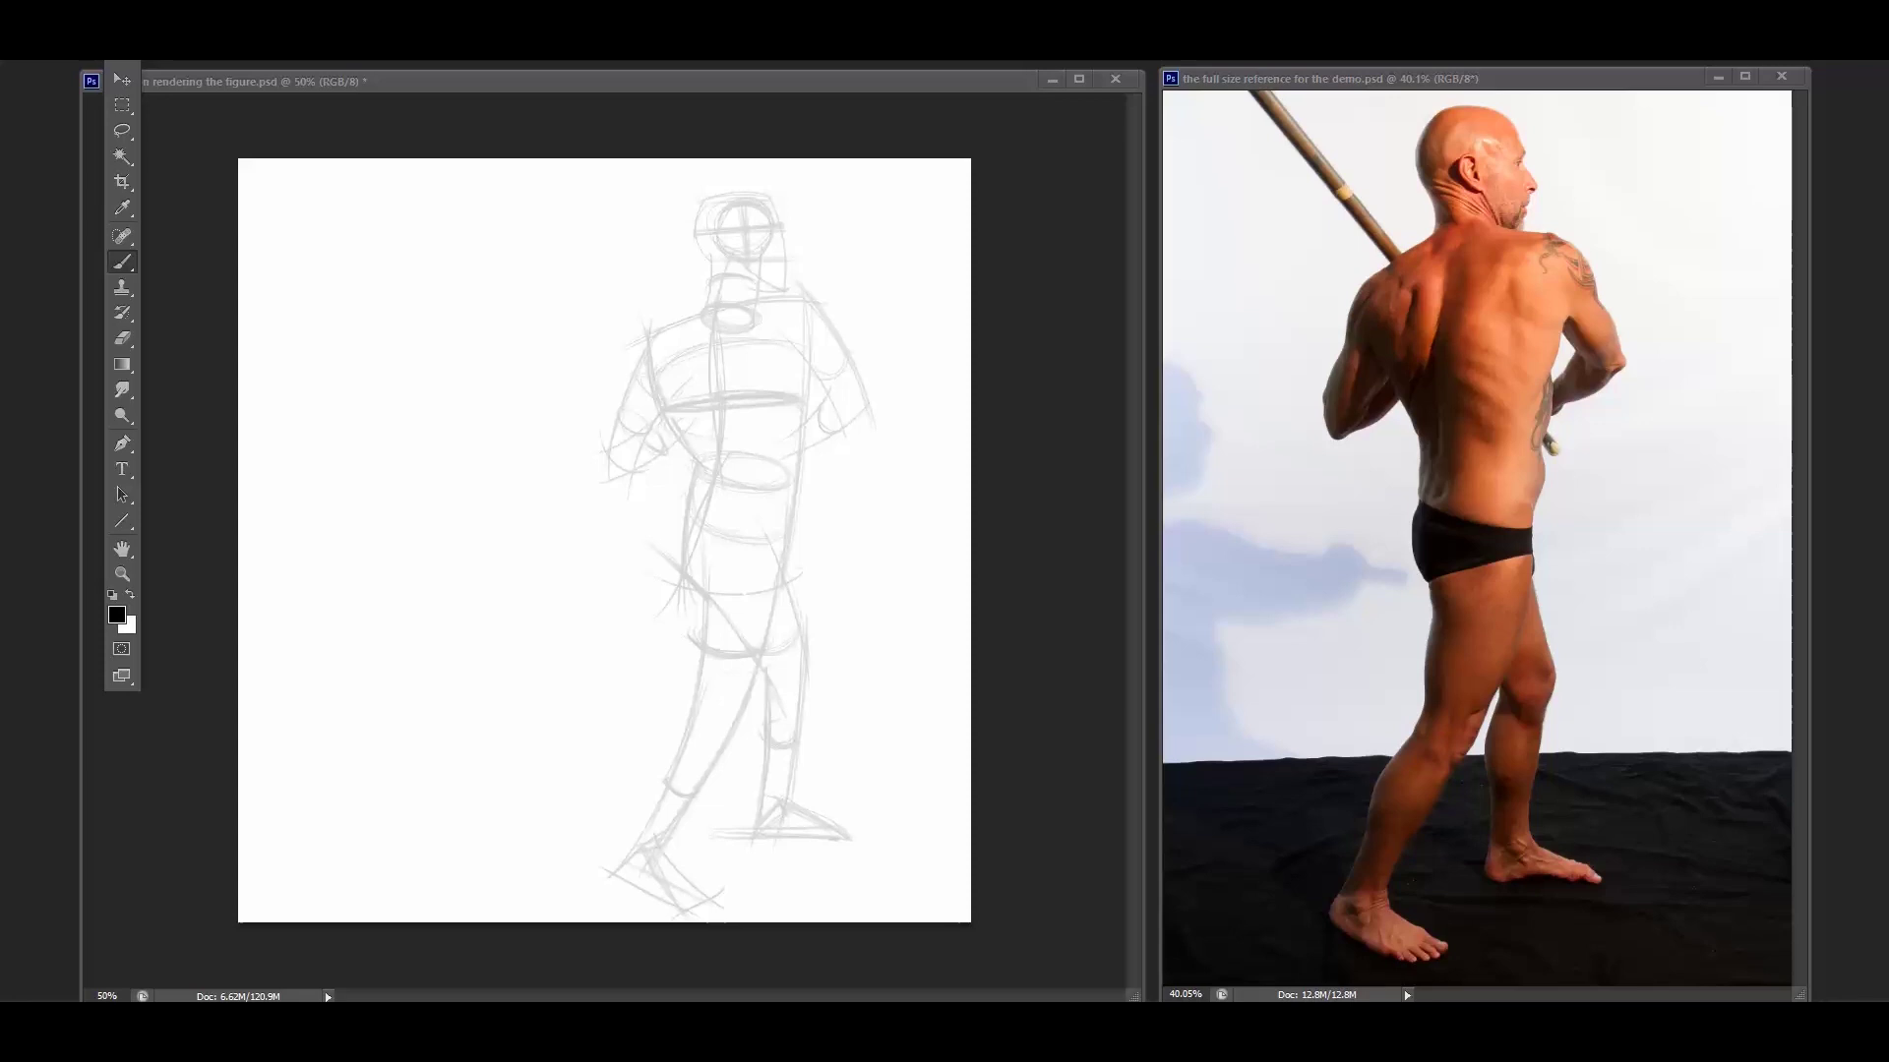
Switch back to the figure drawing document with Ctrl+Tab.
key(ctrl+Tab)
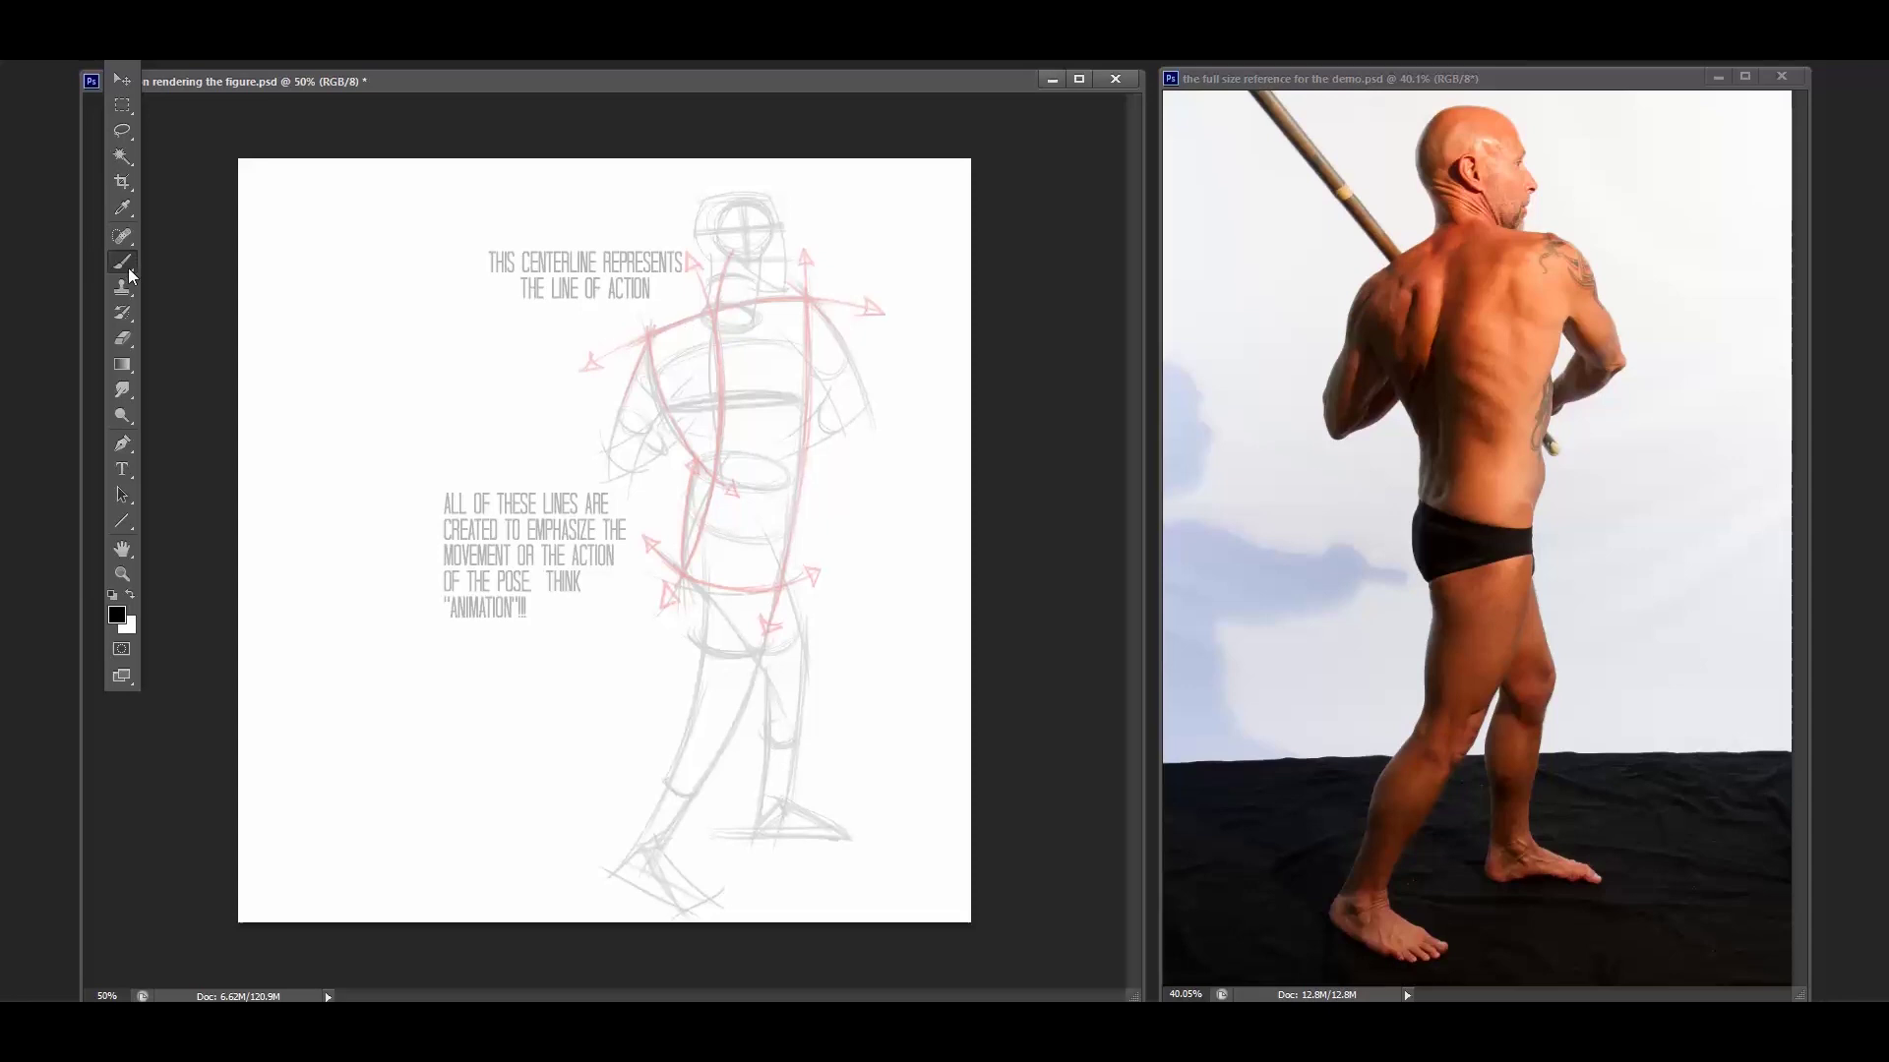
key(alt+])
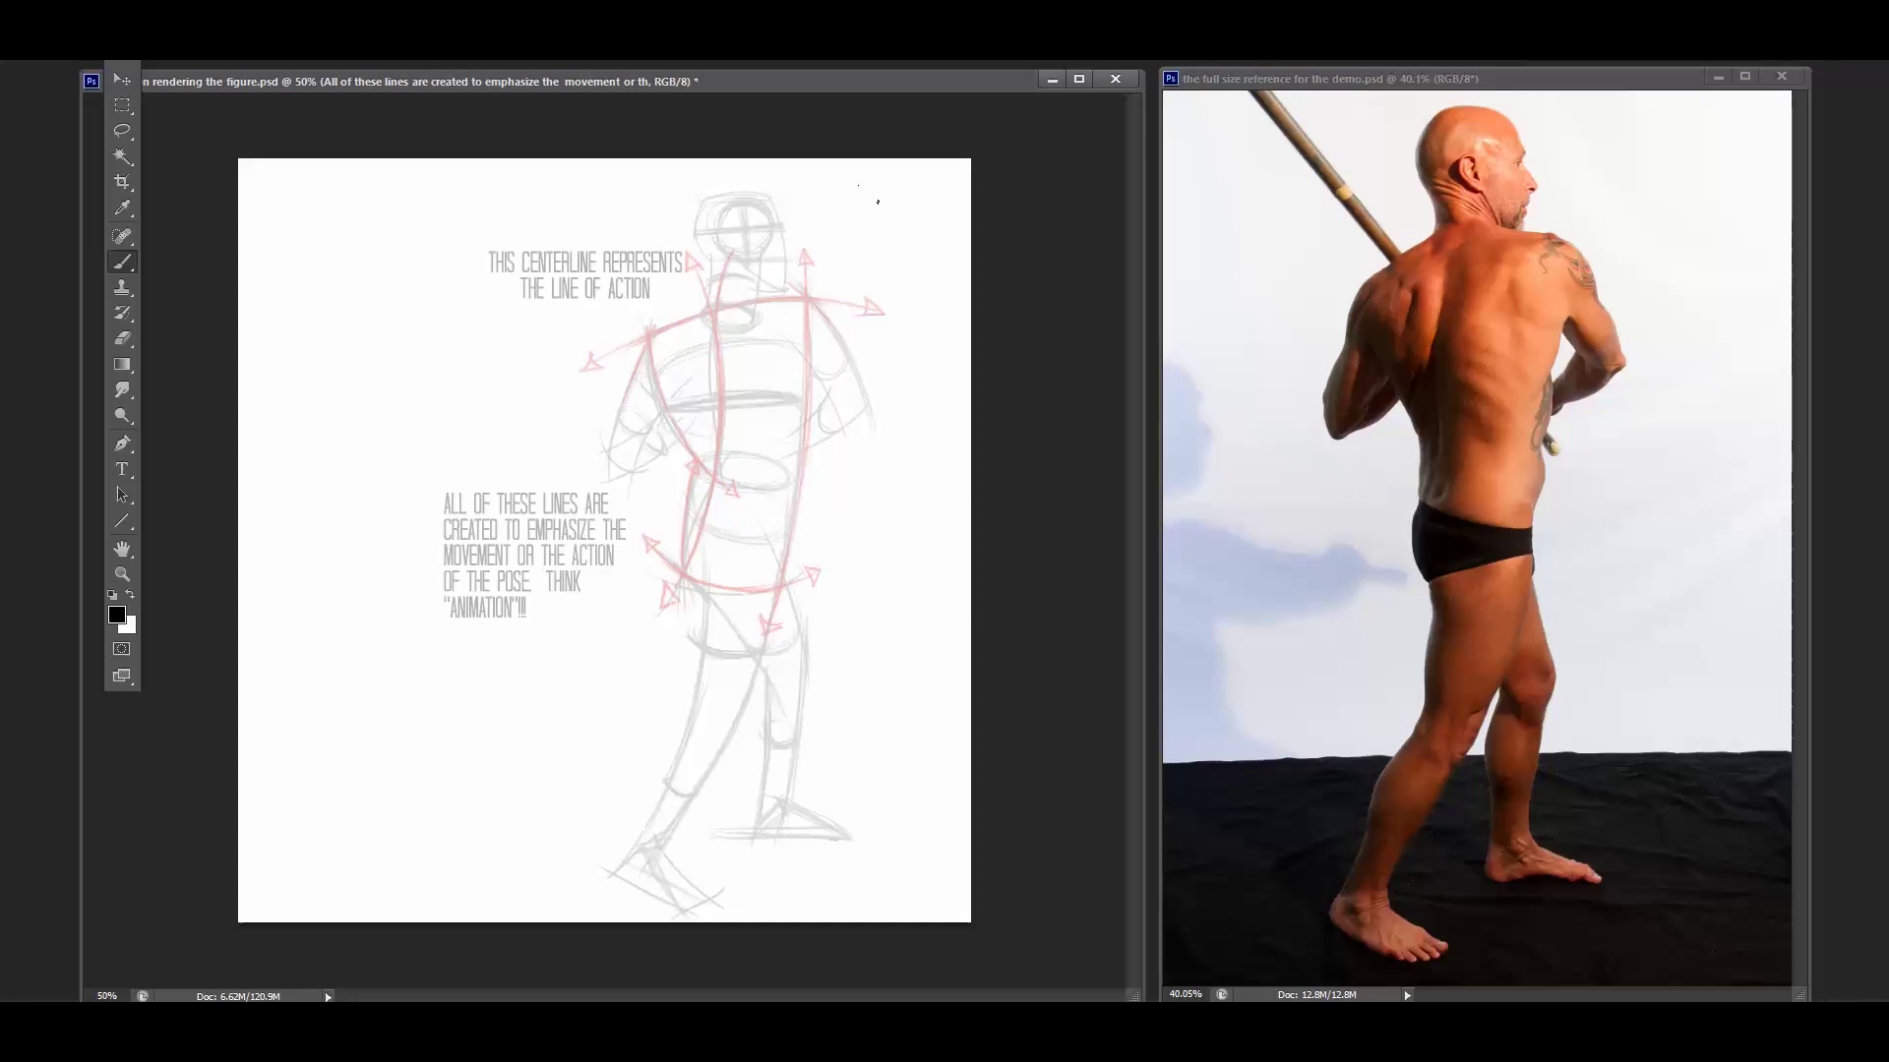
mouse_move(877, 201)
mouse_down()
mouse_move(816, 183)
mouse_move(584, 244)
mouse_up()
drag(511, 336, 333, 390)
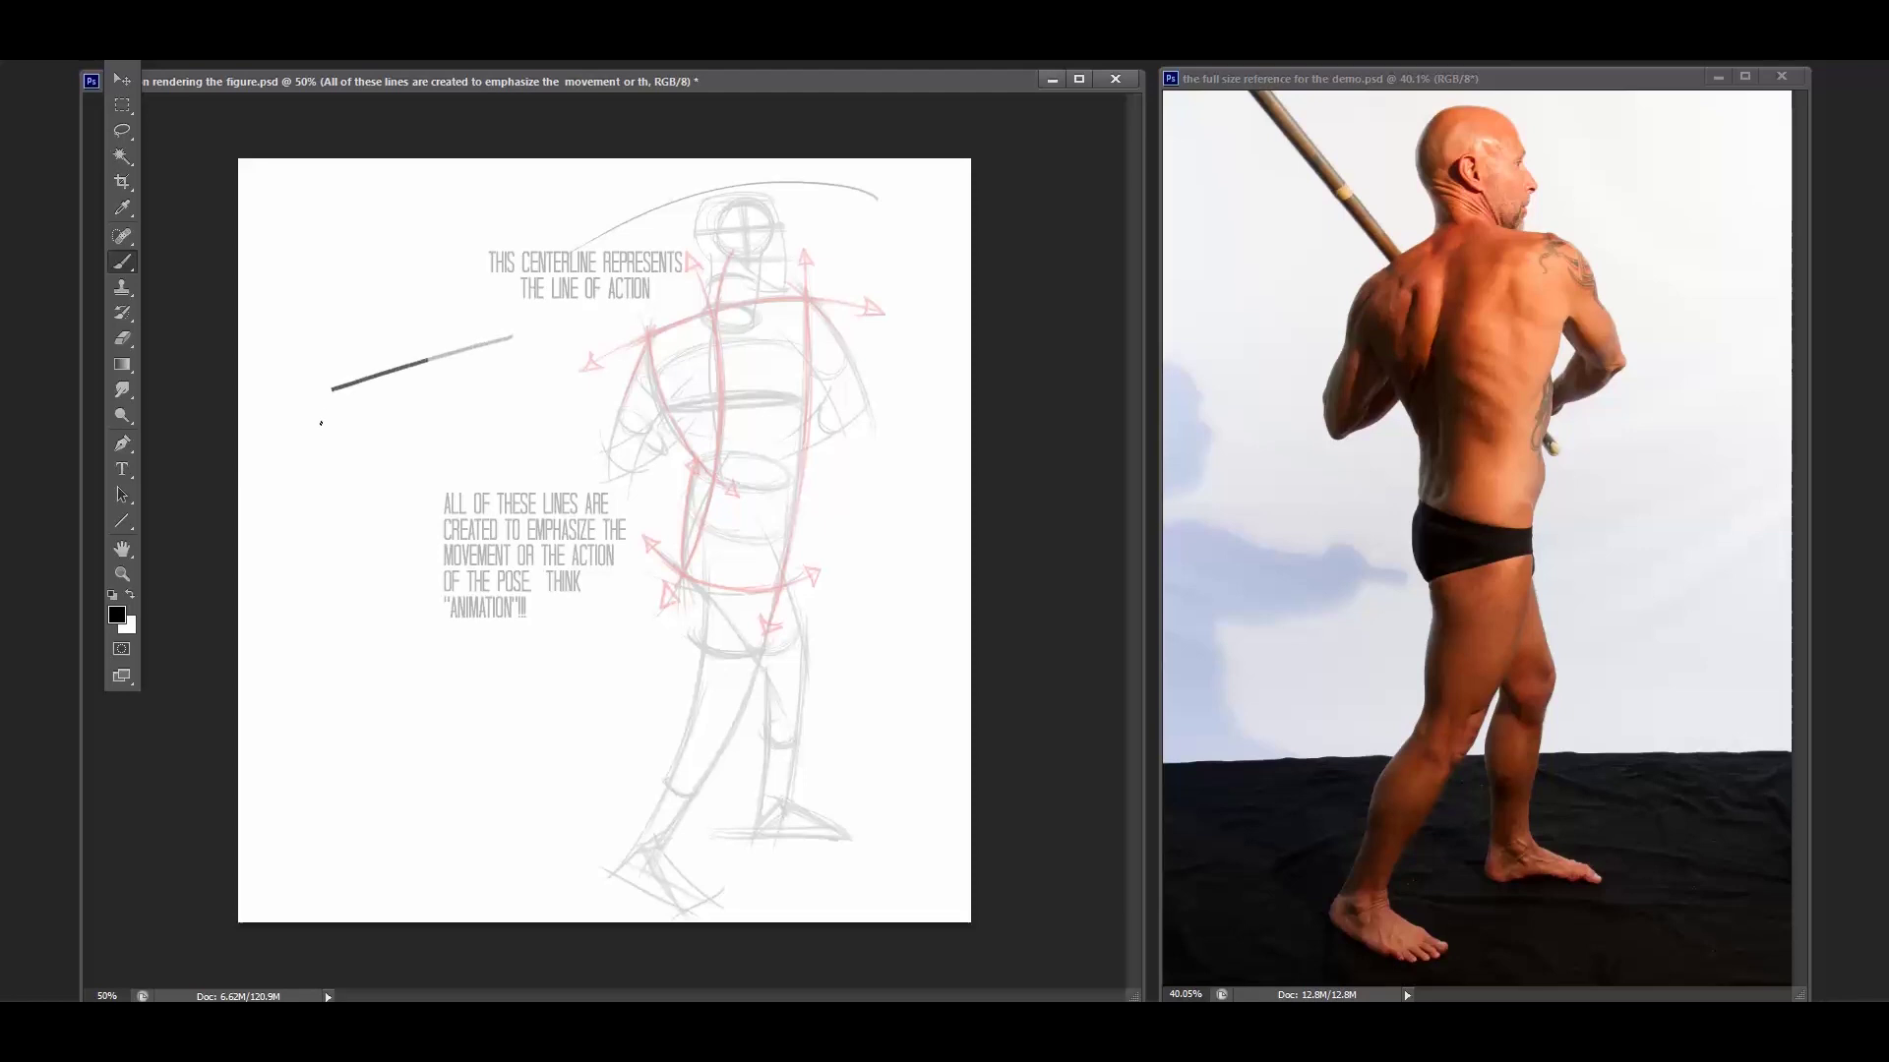
key(ctrl+z)
drag(607, 317, 485, 346)
key(ctrl+z)
drag(612, 314, 519, 347)
key(ctrl+z)
key(ctrl+alt+z)
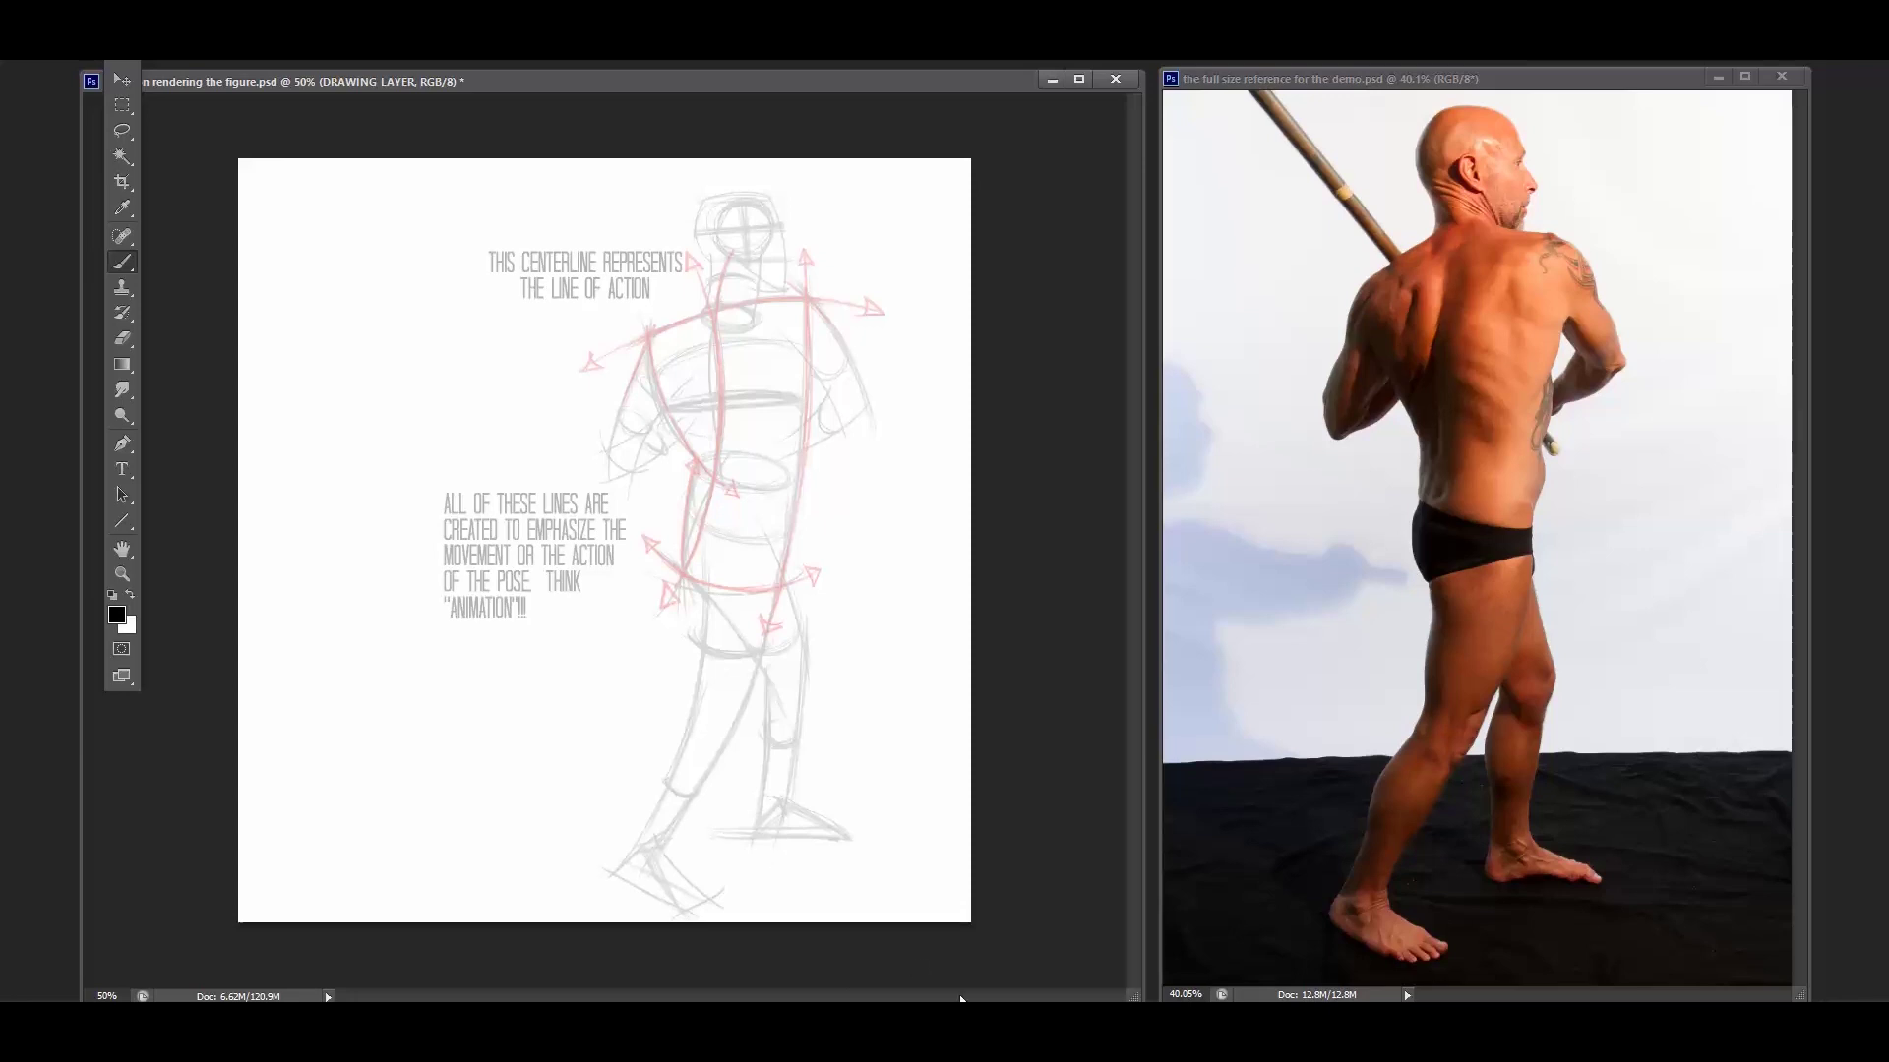
key(alt+bracketright)
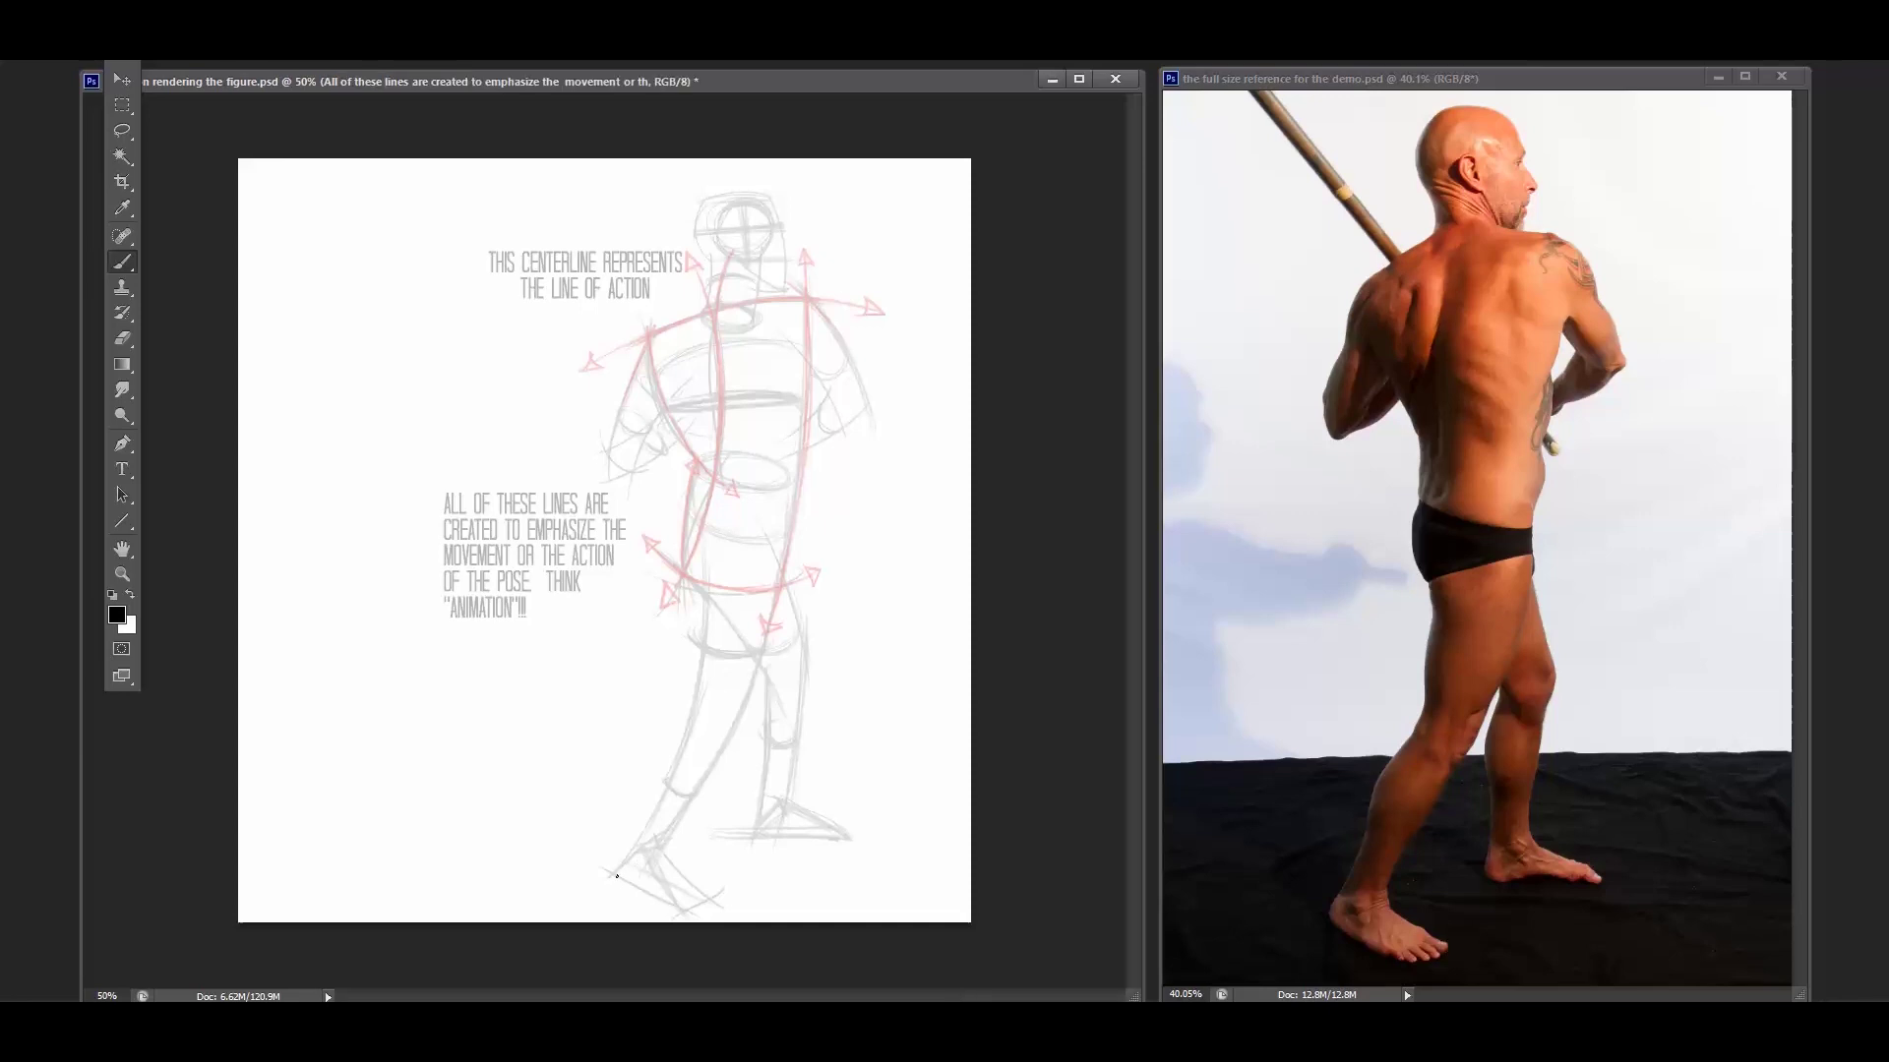
Paint and darken a horizontal ground line under the feet, then add a slanted stroke down to it.
mouse_move(636, 862)
mouse_down()
mouse_move(609, 874)
mouse_move(691, 915)
mouse_up()
mouse_move(755, 838)
mouse_down()
mouse_move(867, 837)
mouse_move(475, 827)
mouse_move(584, 840)
mouse_move(632, 891)
mouse_move(546, 846)
mouse_move(664, 903)
mouse_move(466, 823)
mouse_move(603, 834)
mouse_move(460, 831)
mouse_up()
drag(612, 829, 482, 838)
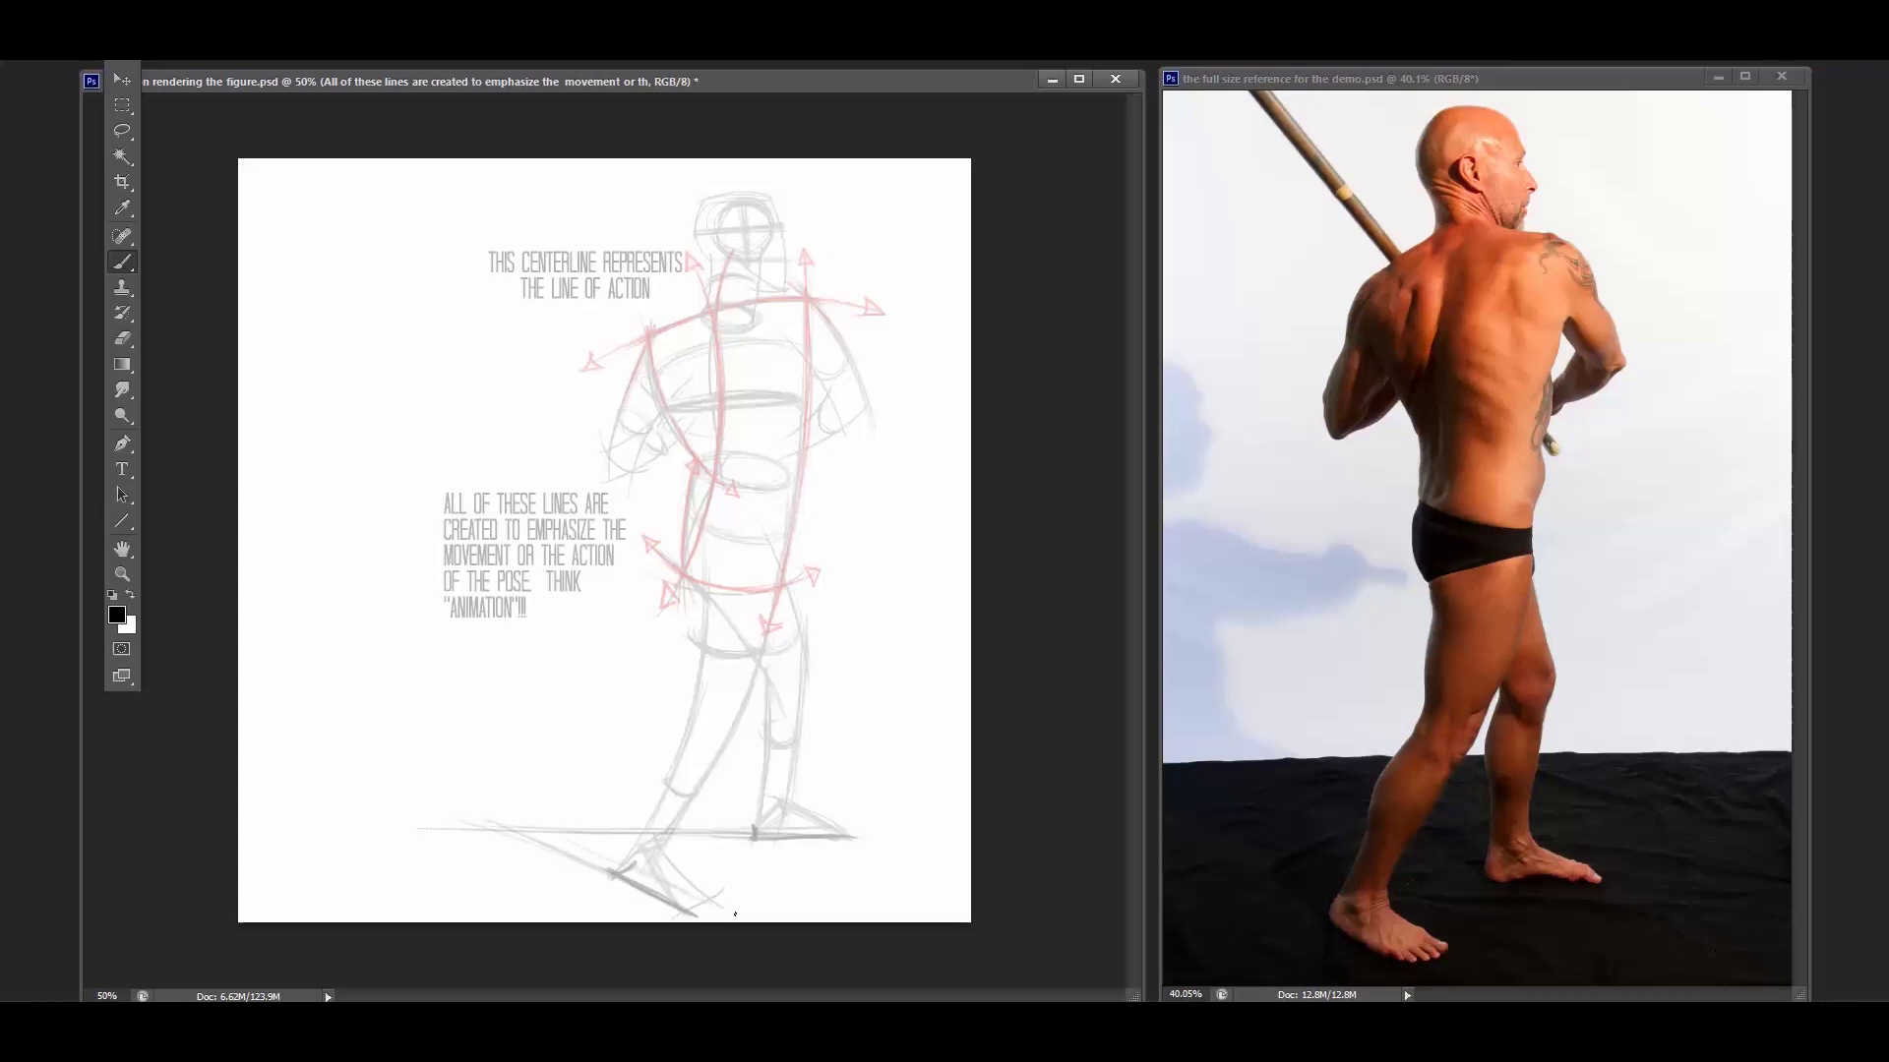
drag(618, 860, 559, 836)
drag(752, 828, 466, 826)
drag(551, 706, 610, 851)
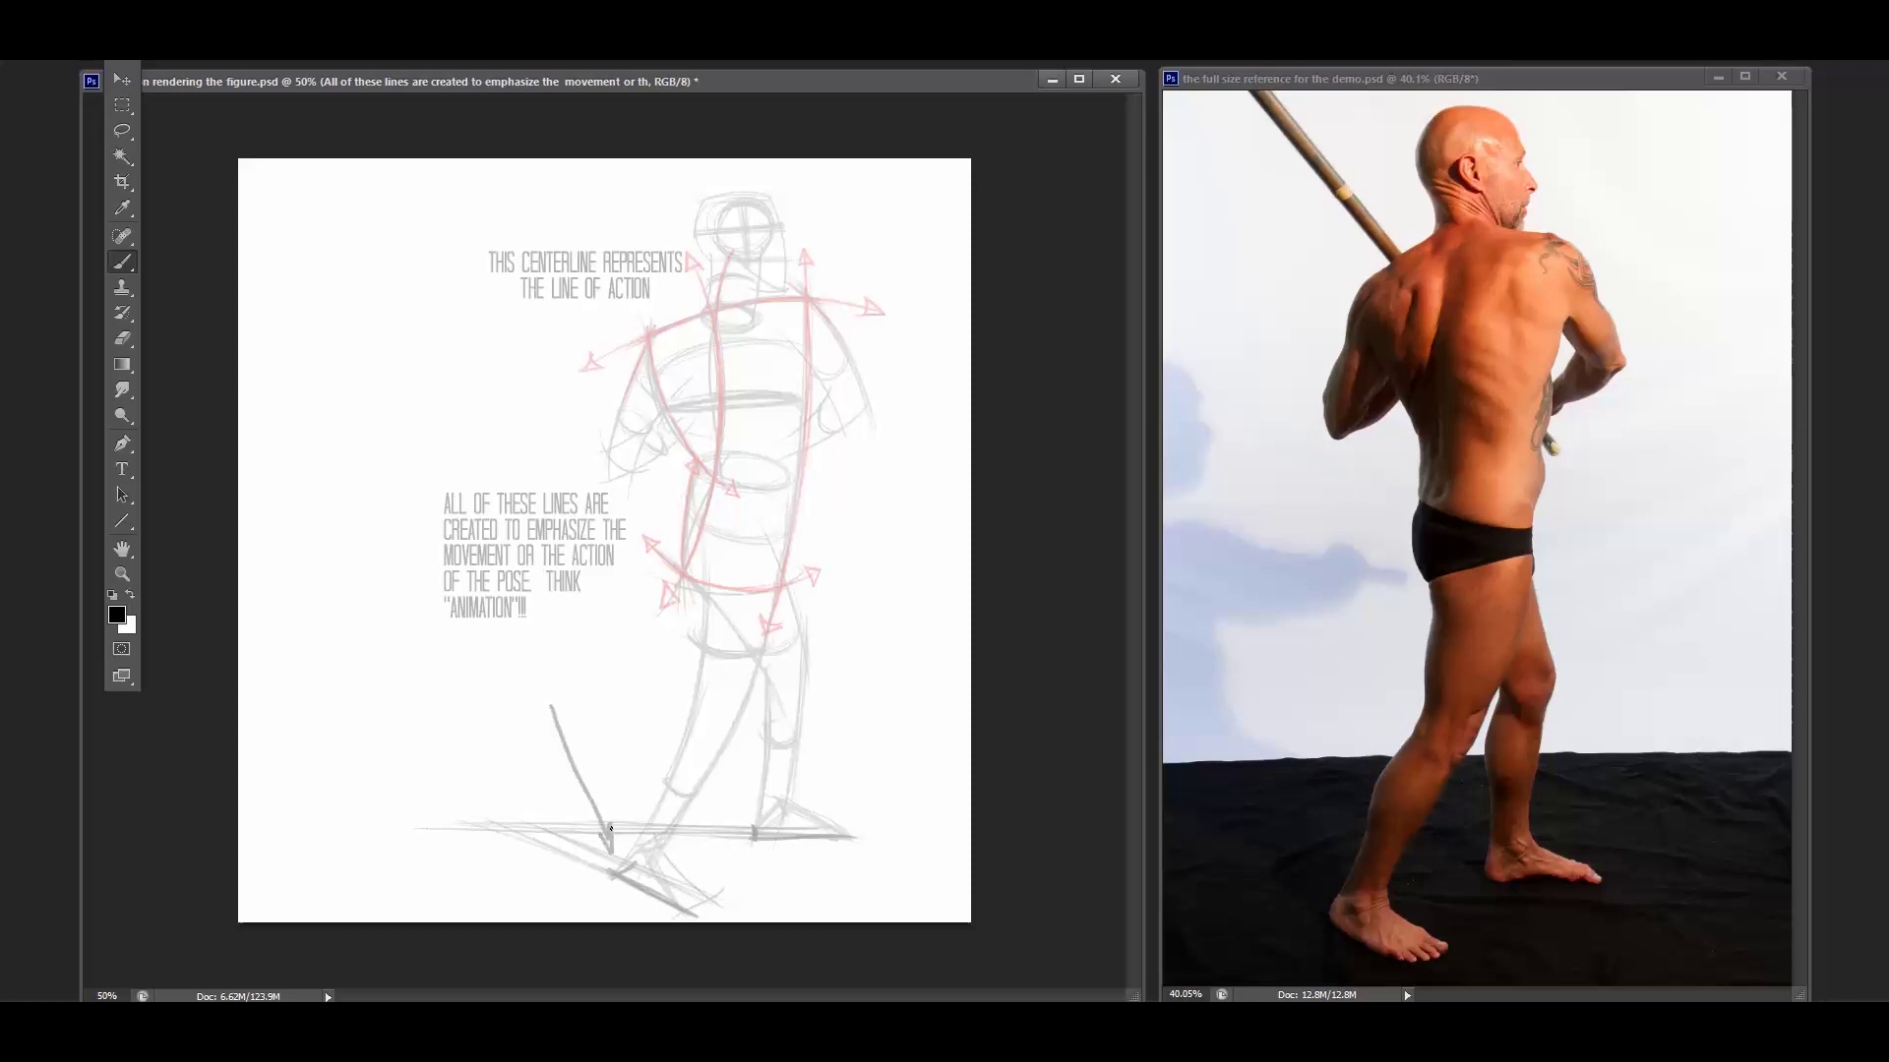
Undo the slanted guide stroke, then draw and undo a tall vertical arrow right of the figure.
key(ctrl+z)
mouse_move(884, 842)
mouse_down()
mouse_move(909, 298)
mouse_move(932, 264)
mouse_move(914, 221)
mouse_up()
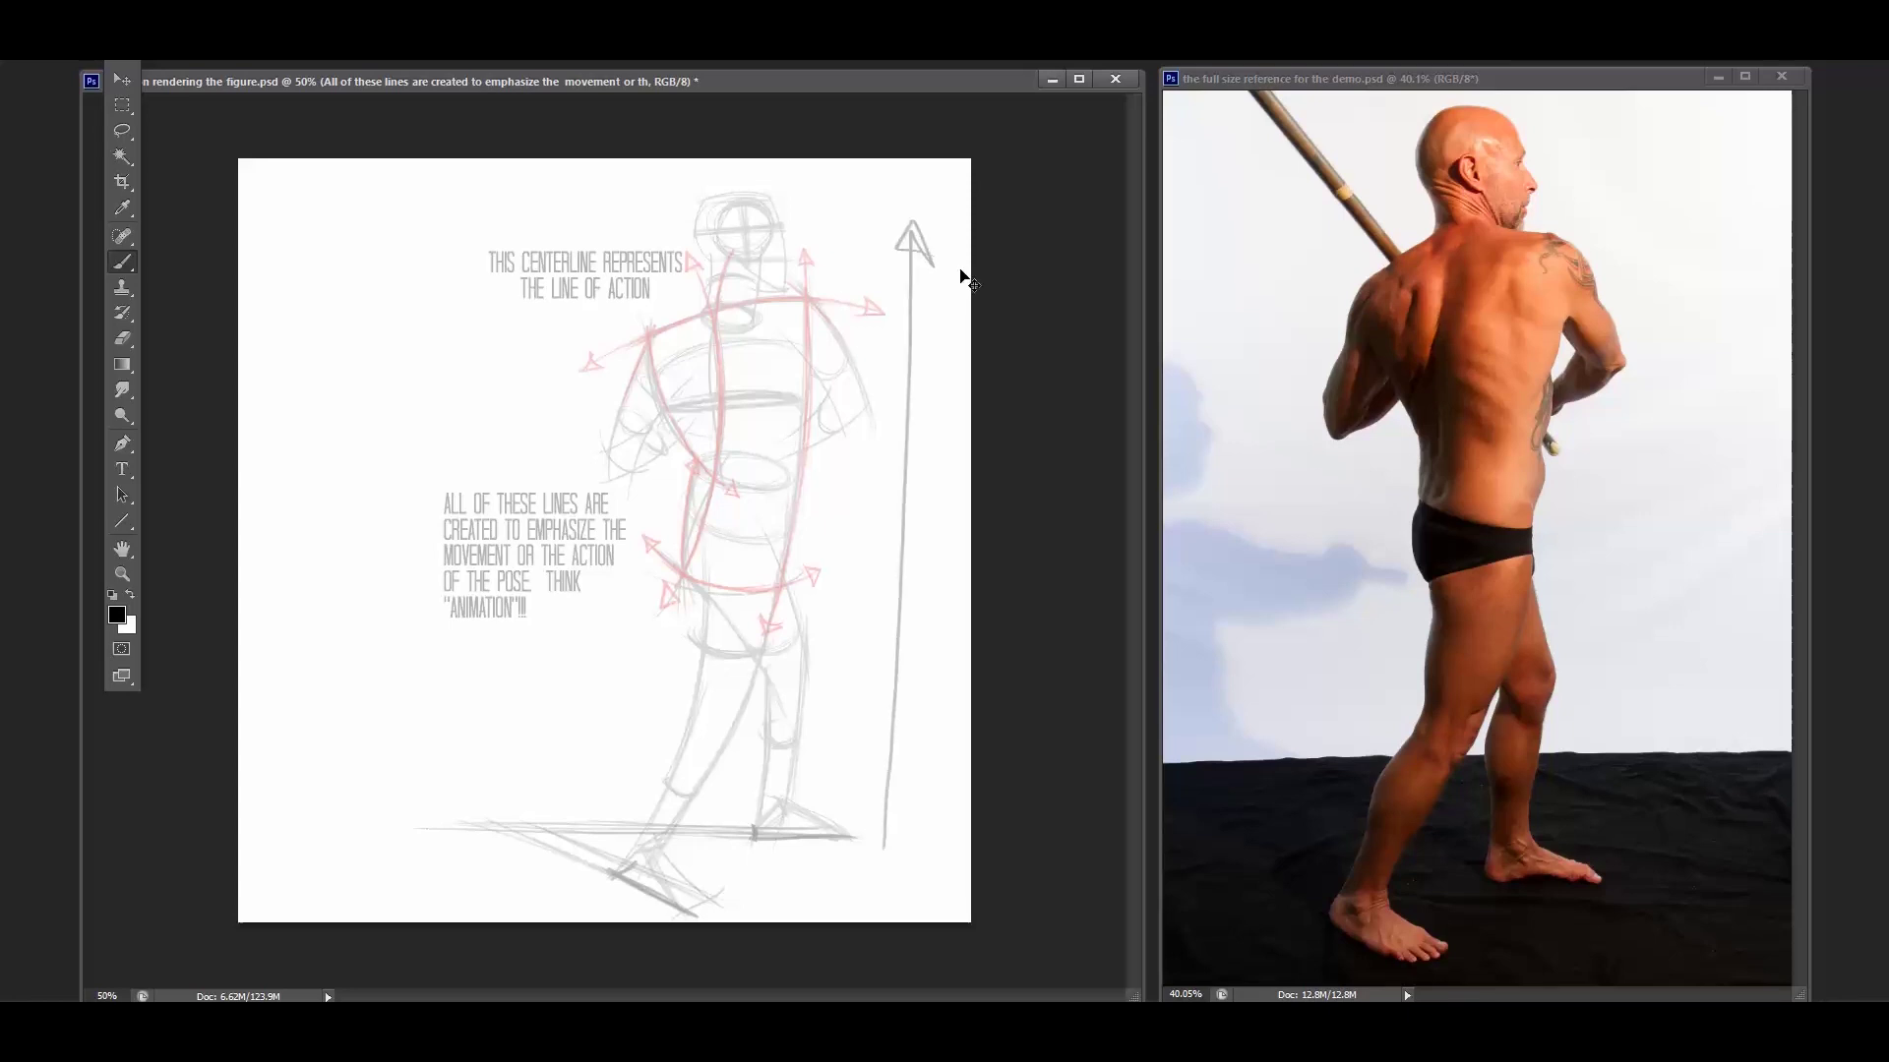
key(ctrl+alt+z)
key(ctrl+alt+z)
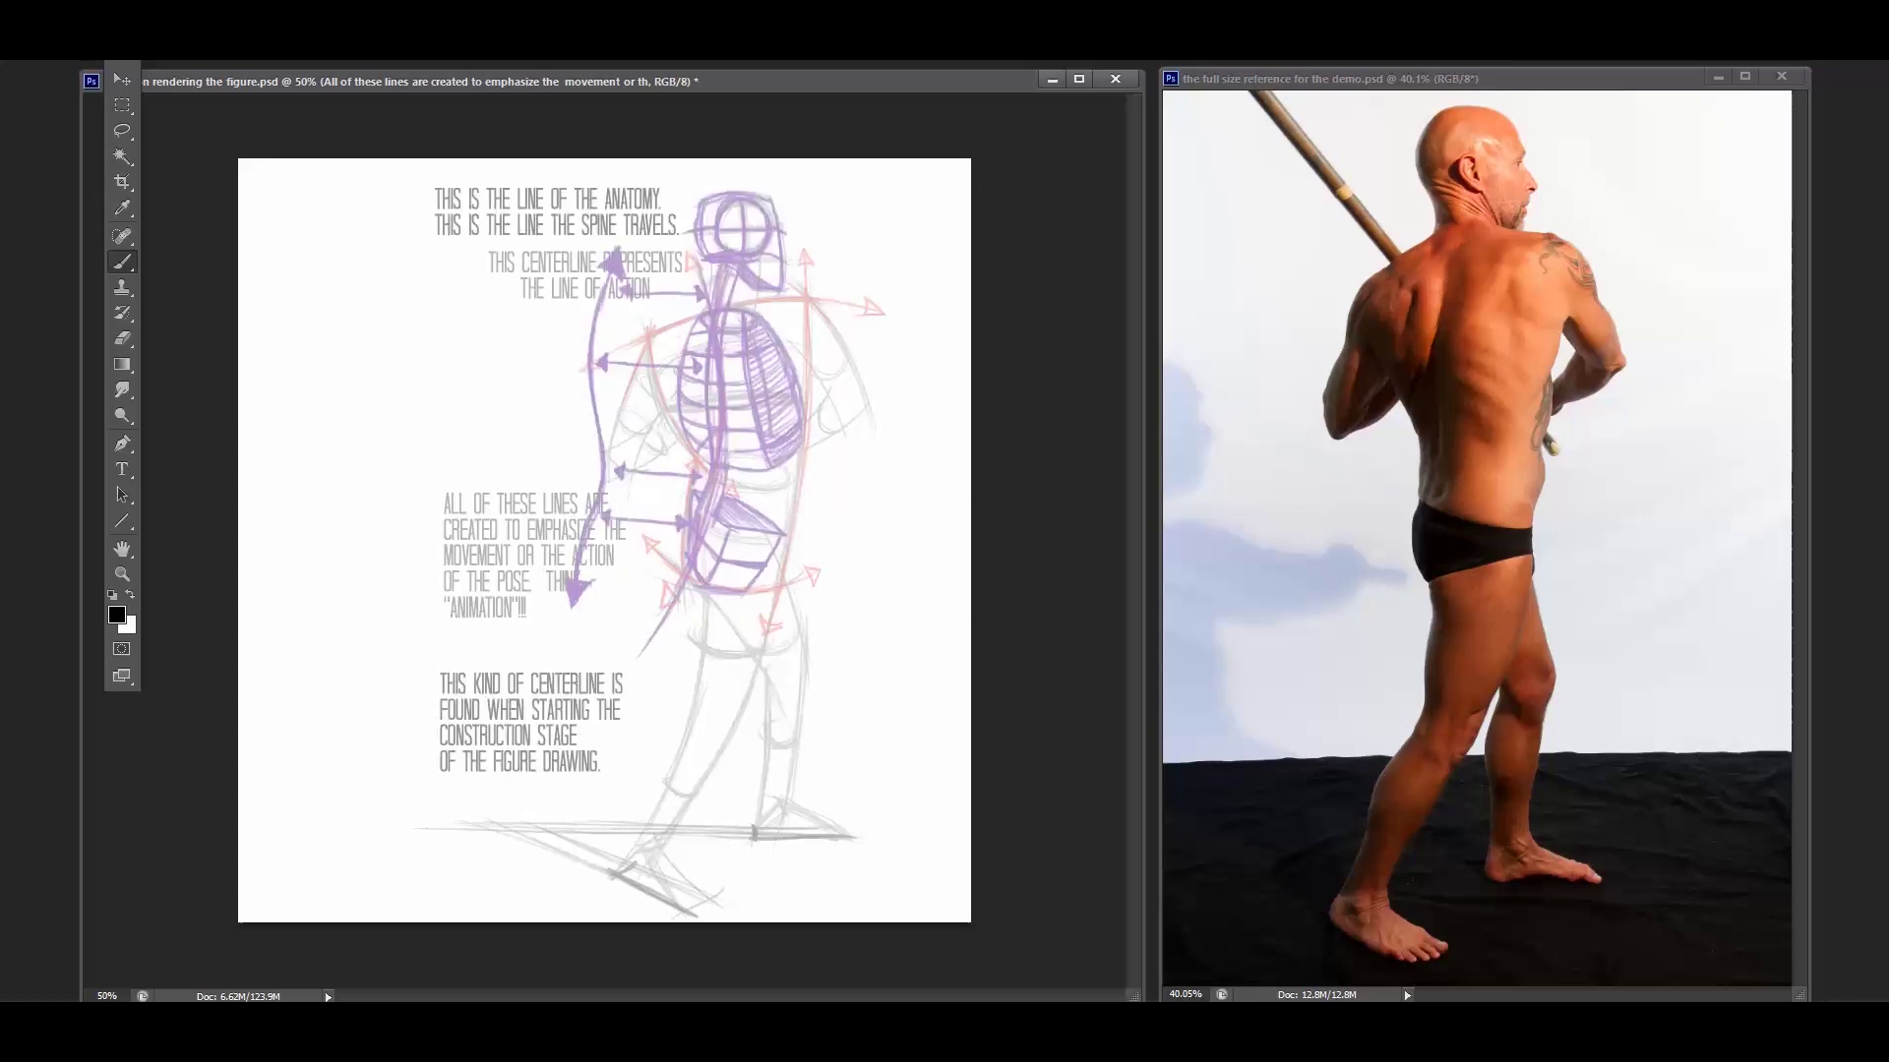
Paint a darker purple stroke down the spine, then undo it.
mouse_move(702, 360)
mouse_down()
mouse_move(714, 500)
mouse_move(695, 544)
mouse_up()
key(ctrl+z)
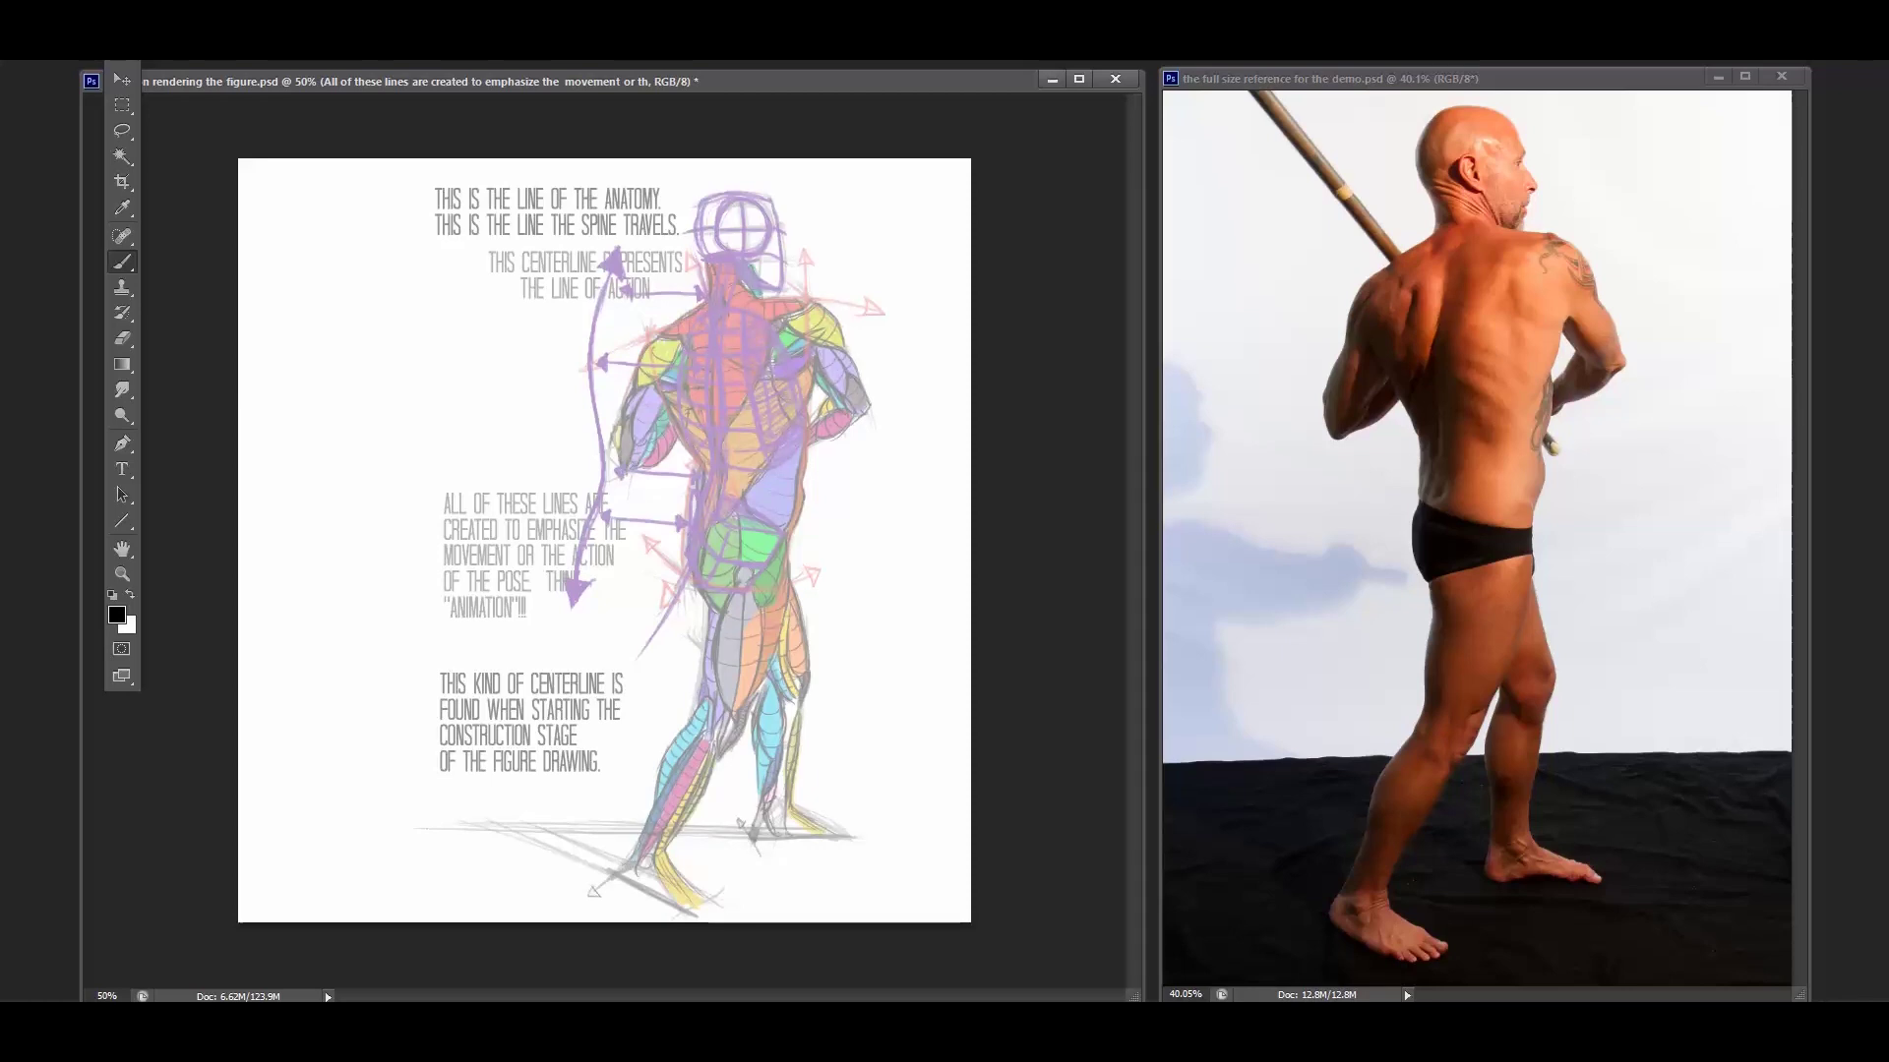
Sketch and undo right shoulder and arm contours, then select the full ecorche layer and hide it.
mouse_move(824, 293)
mouse_down()
mouse_move(891, 418)
mouse_move(867, 428)
mouse_up()
key(ctrl+alt+z)
key(ctrl+alt+z)
key(alt+bracketleft)
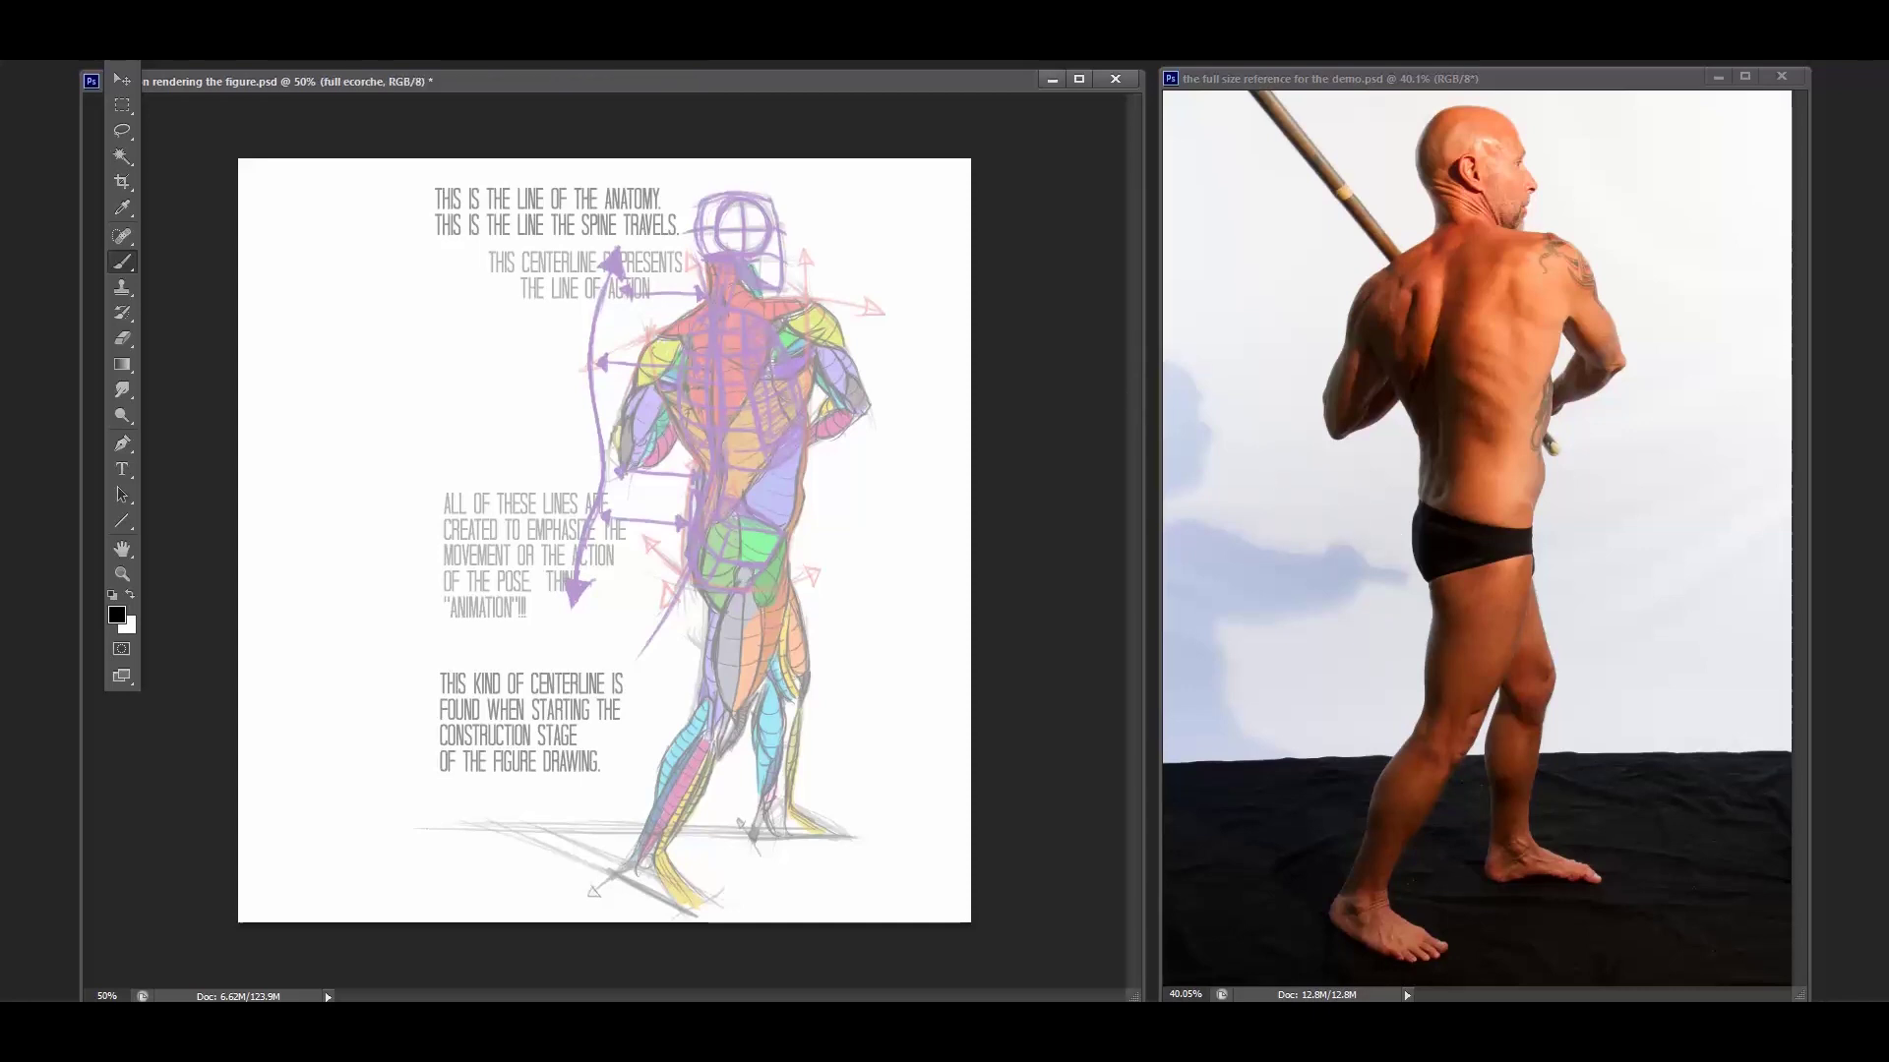
key(ctrl+comma)
key(ctrl+comma)
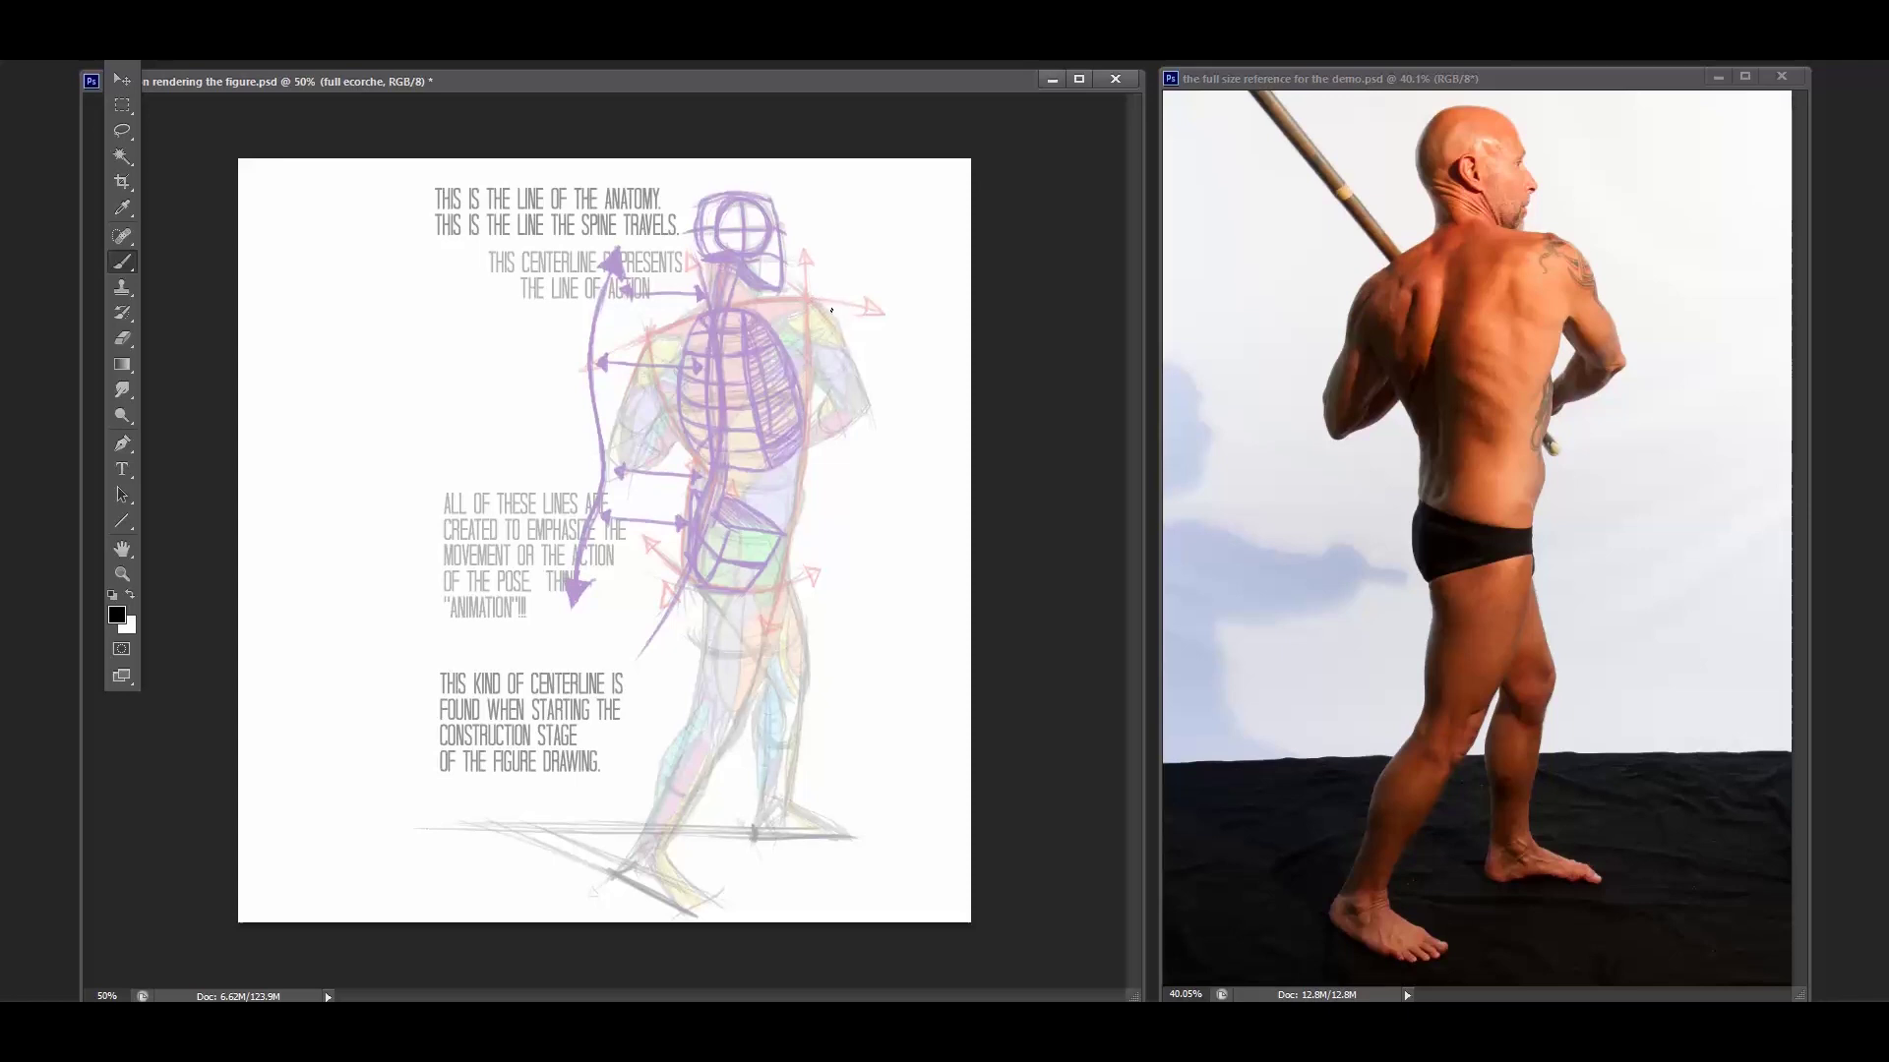
Paint a faint test stroke along the figure's back outline, then undo it.
mouse_move(864, 376)
mouse_down()
mouse_move(874, 419)
mouse_move(827, 448)
mouse_up()
key(ctrl+z)
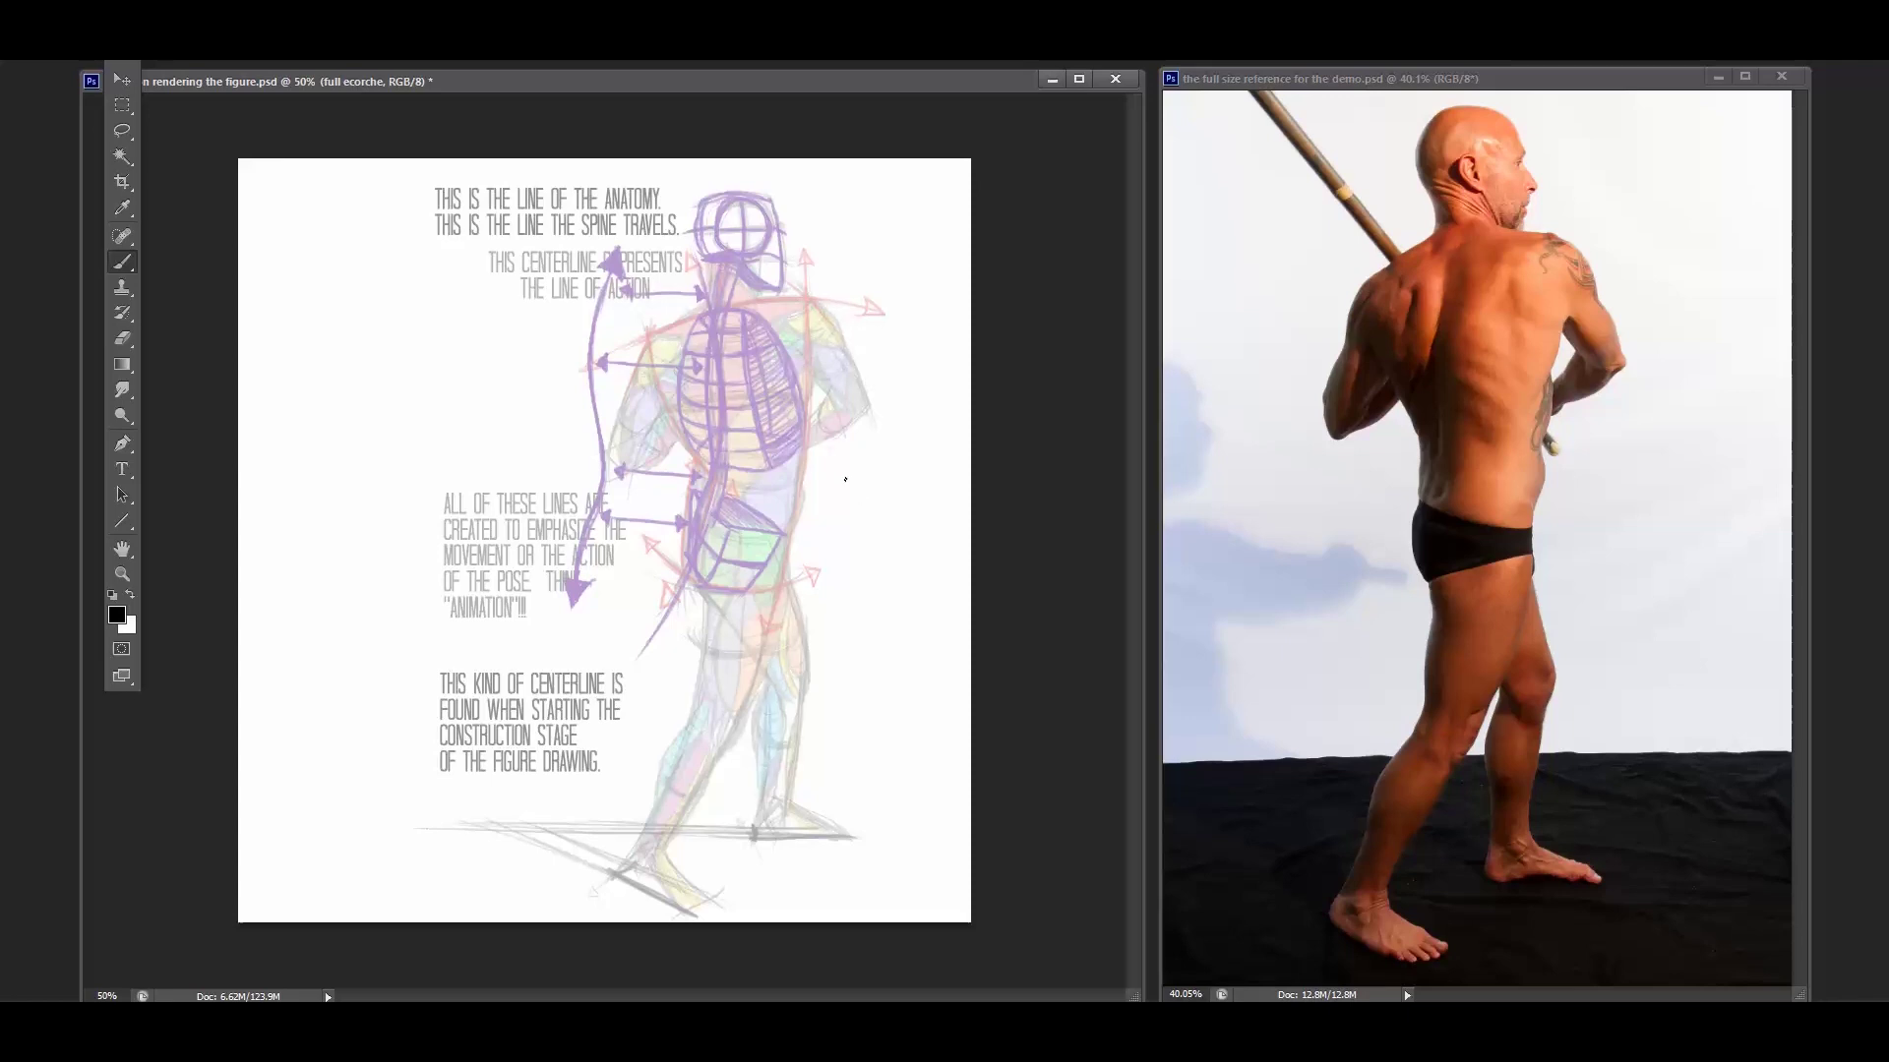